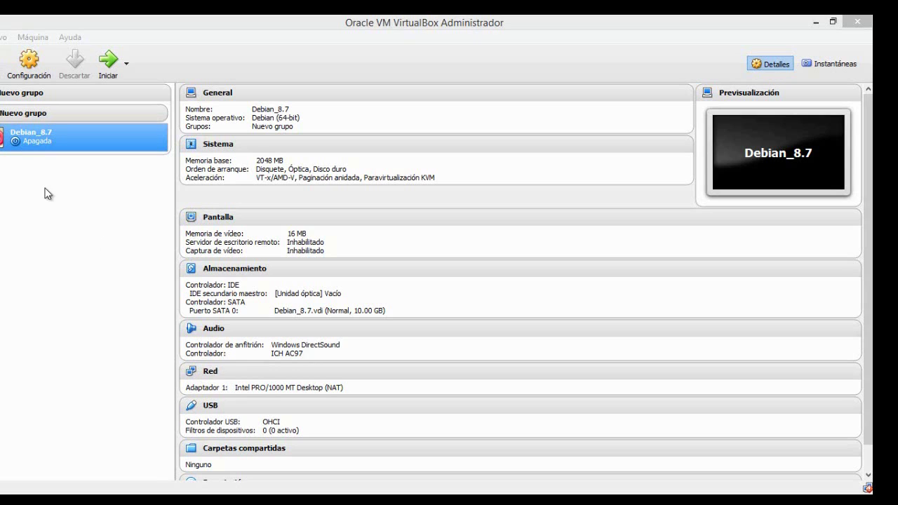
Enable Adapter 2 on Debian_8.7 and attach it host-only to the VirtualBox Host-Only Ethernet Adapter.
click(41, 143)
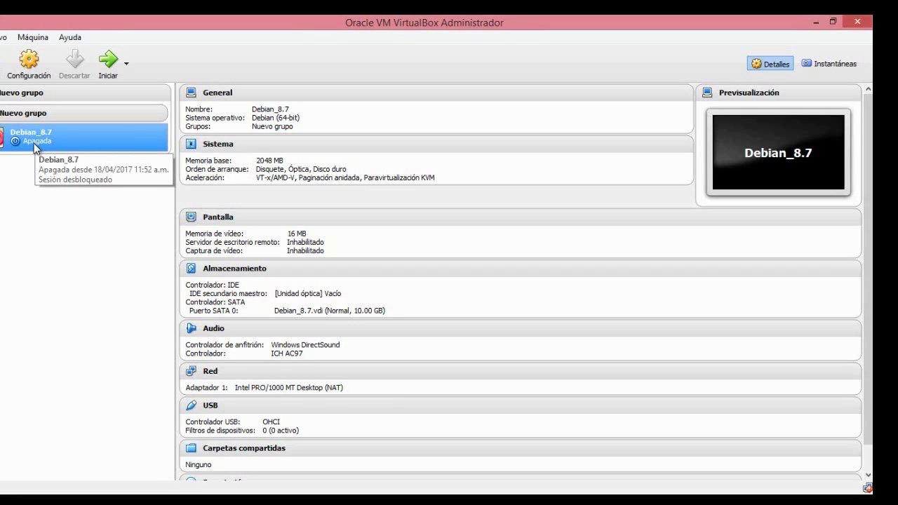
click(32, 66)
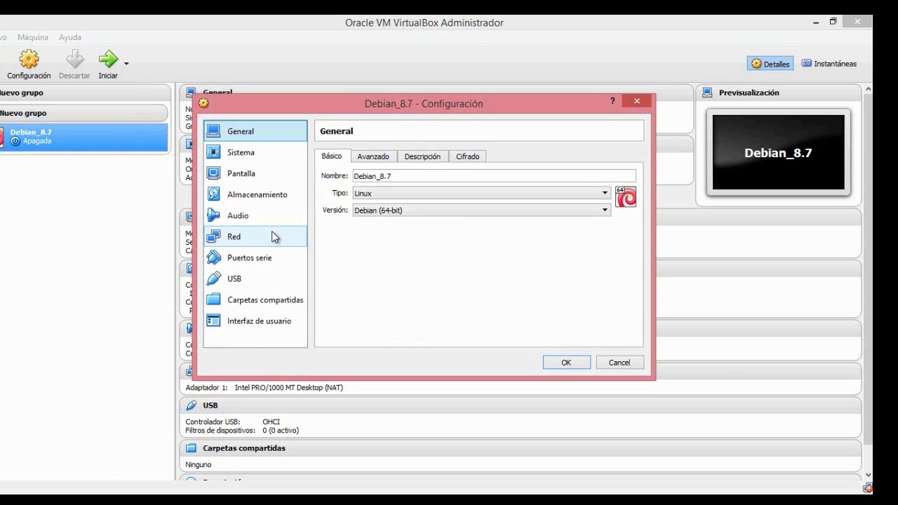
click(244, 235)
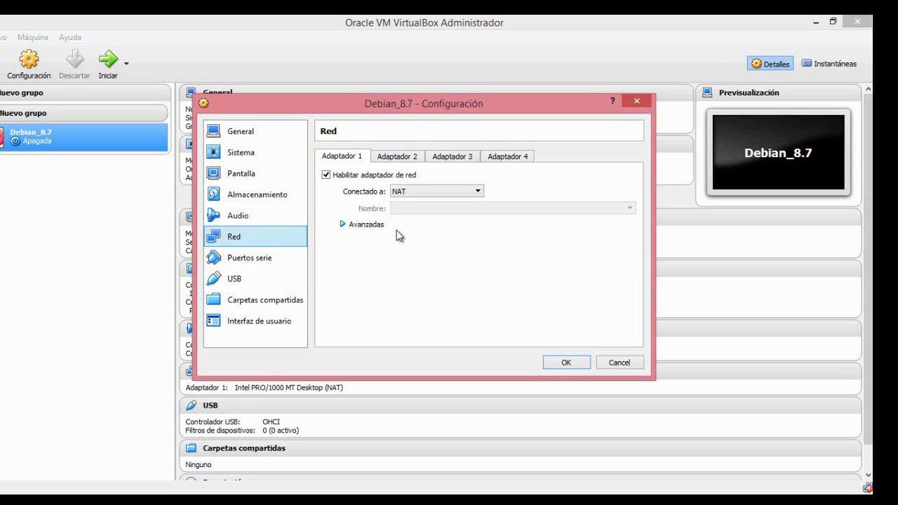
click(395, 159)
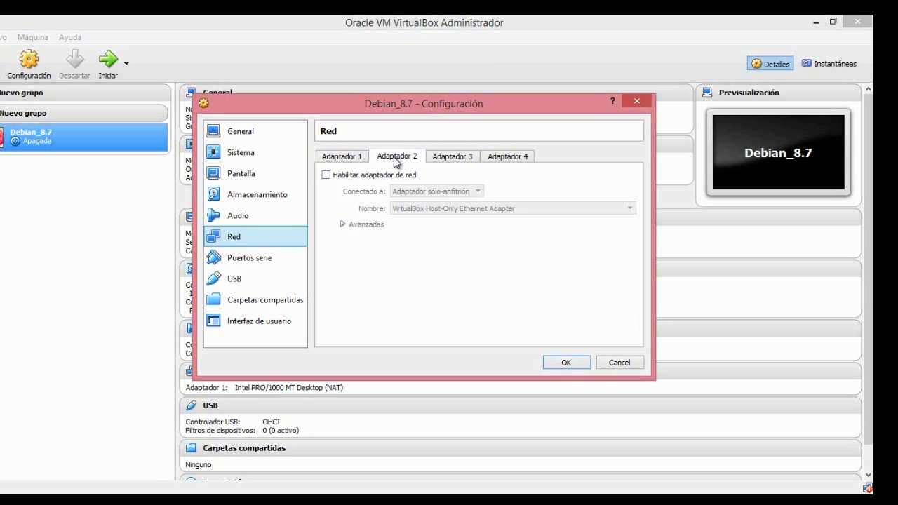
click(326, 175)
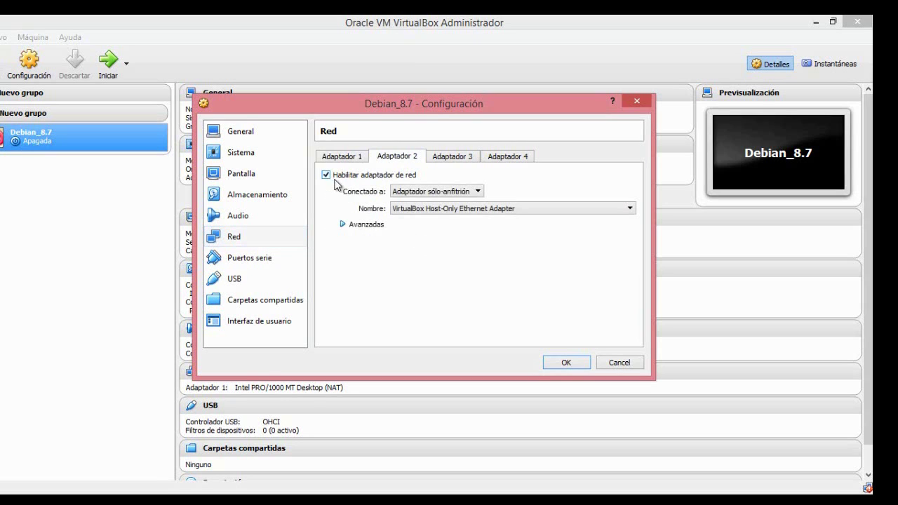
click(430, 196)
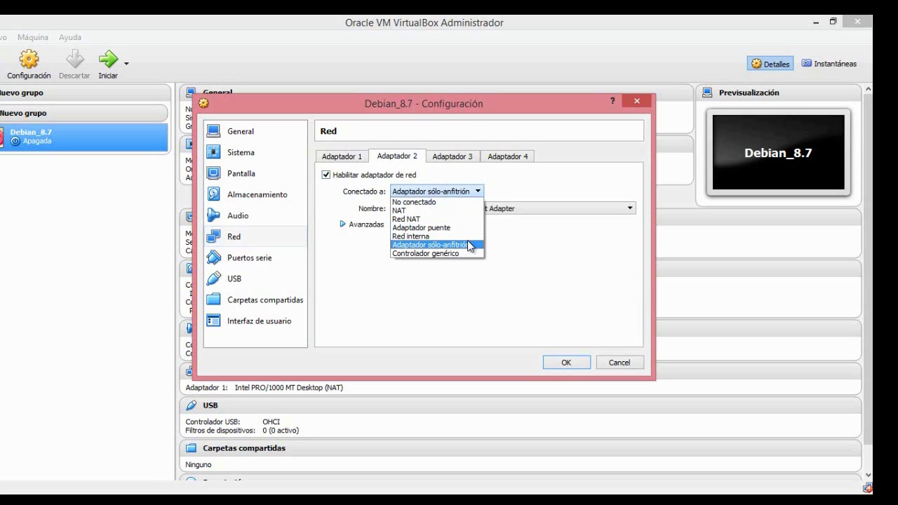
click(472, 246)
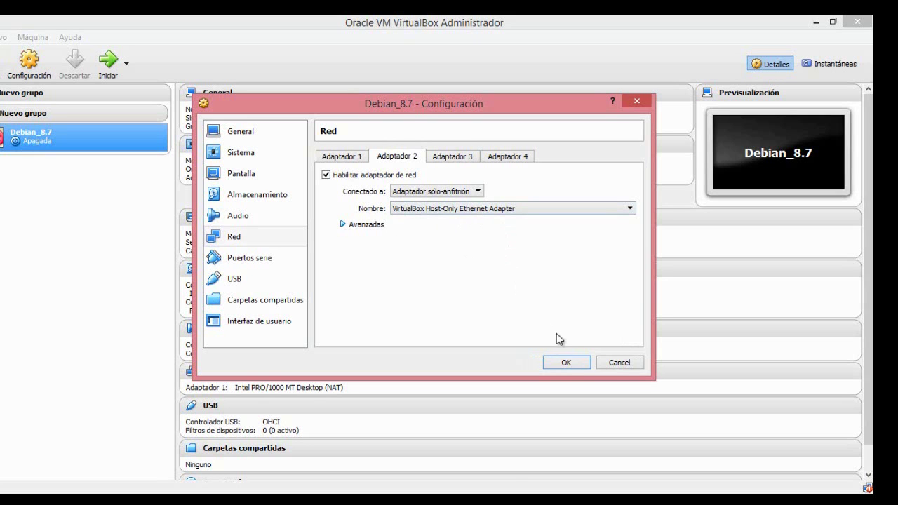
click(569, 362)
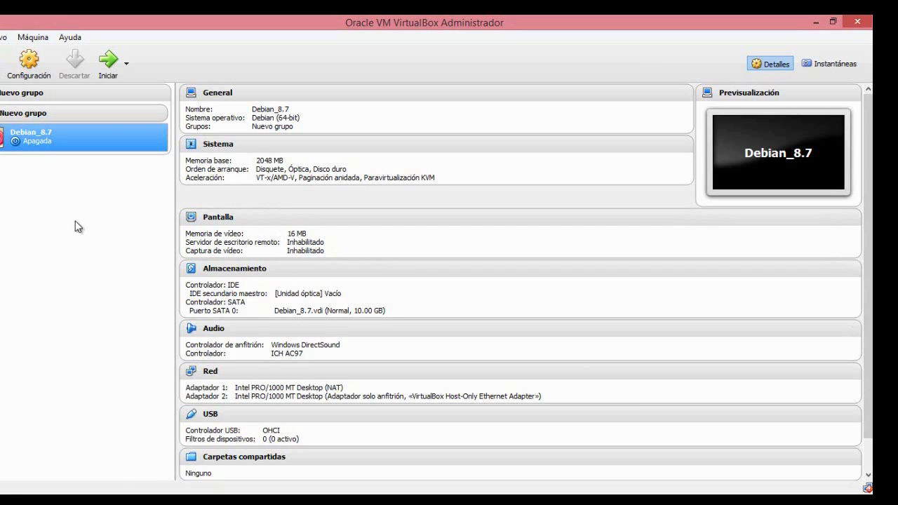
Start Debian_8.7 and boot Debian GNU/Linux from the GRUB menu.
click(109, 70)
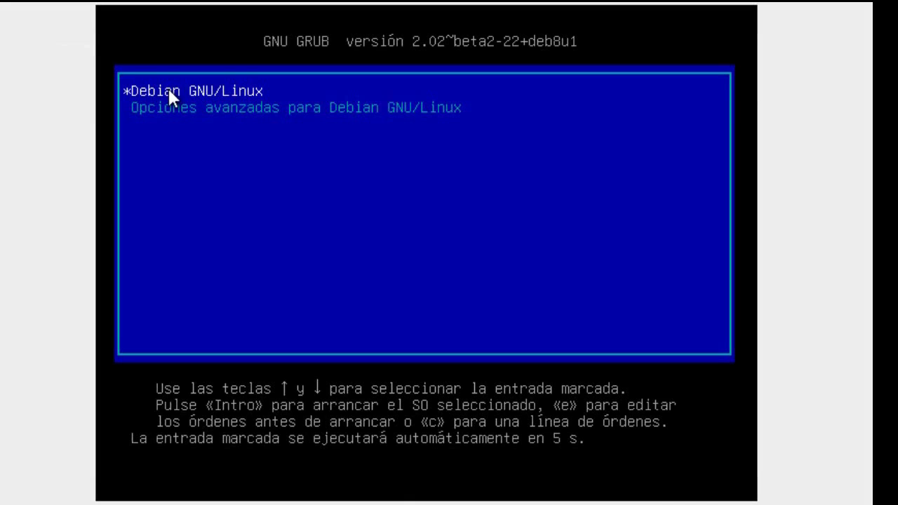
key(Return)
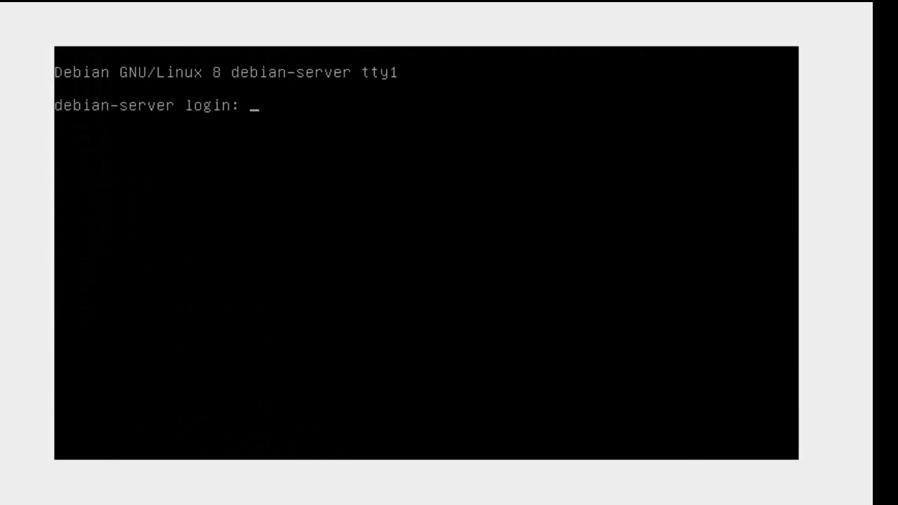
Log in to debian-server with the user's login name and password.
text(jonathan)
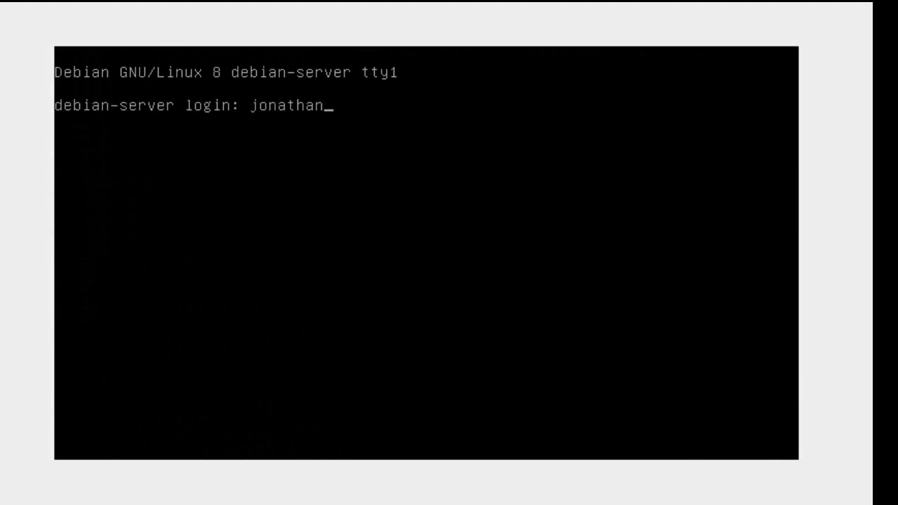
key(Return)
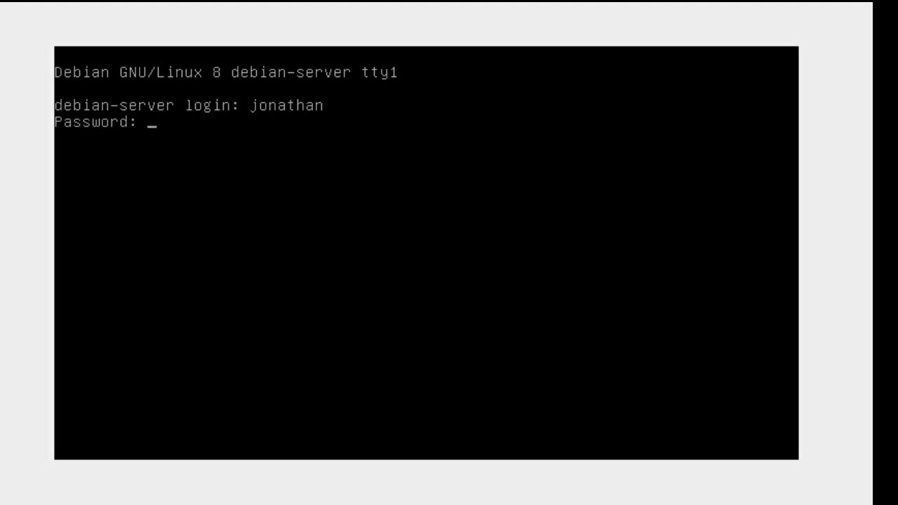
key(Return)
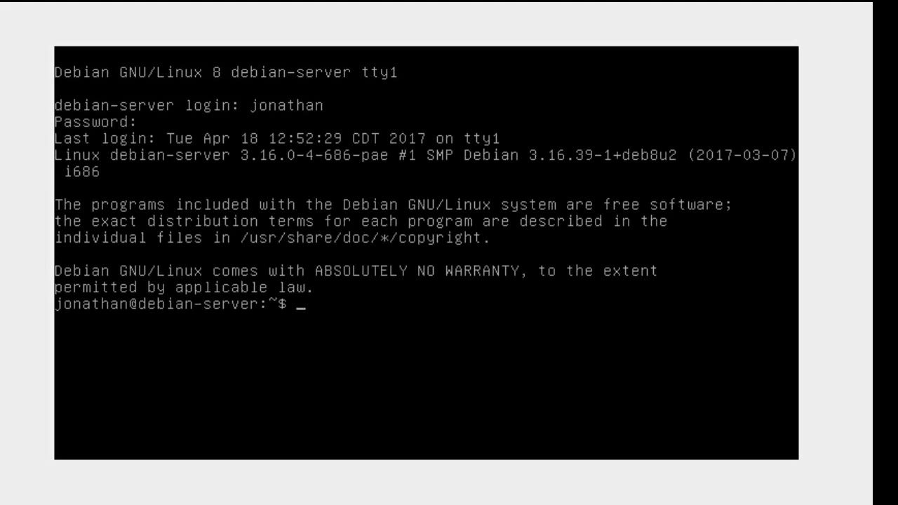
Run su and enter the root password to get a root shell.
text(su)
key(Return)
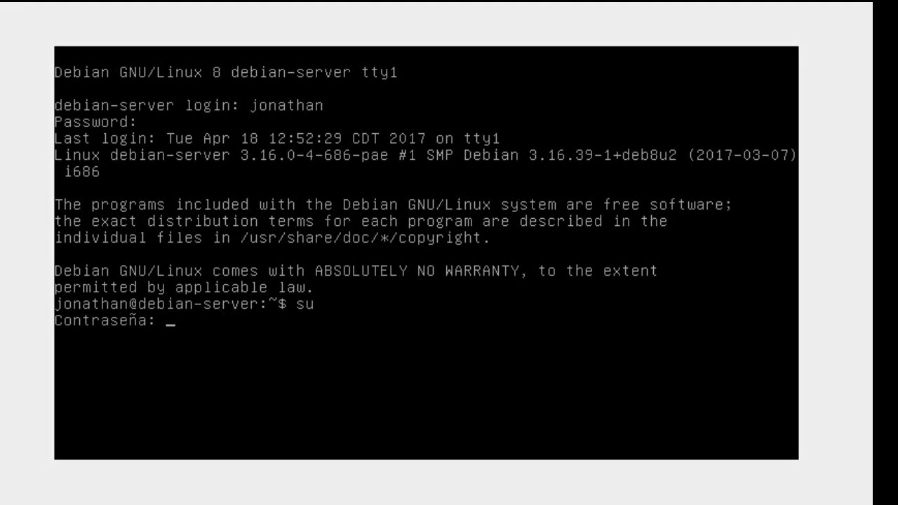
key(Return)
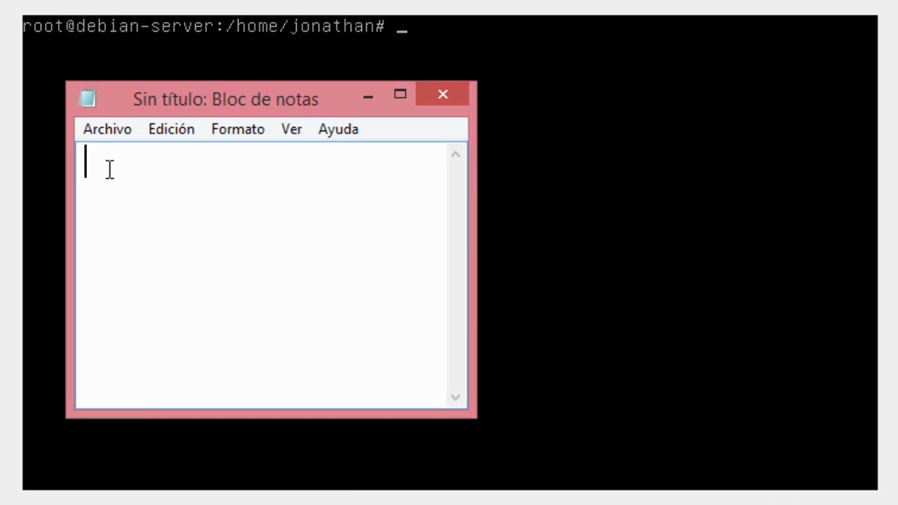
Type eth0, eth1 and eth2 on separate lines in Notepad.
text(eth0)
key(Return)
text(eth1)
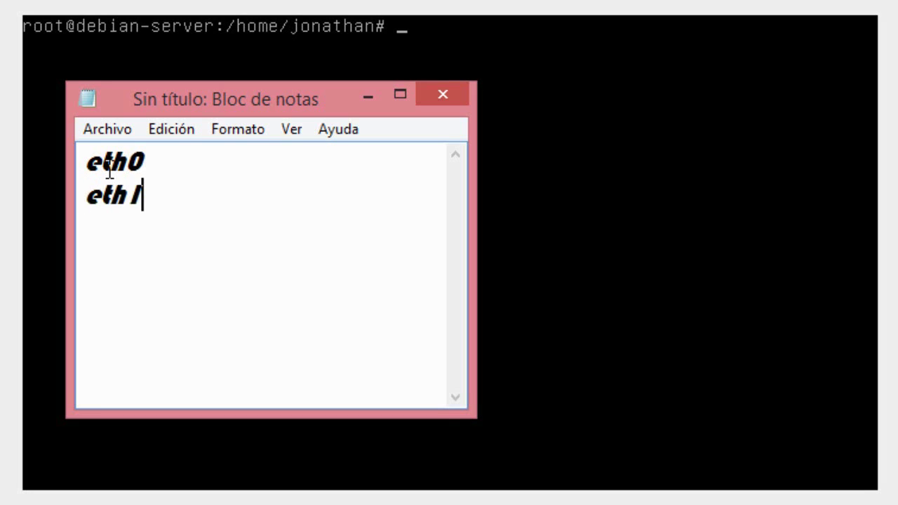
key(Return)
text(eth)
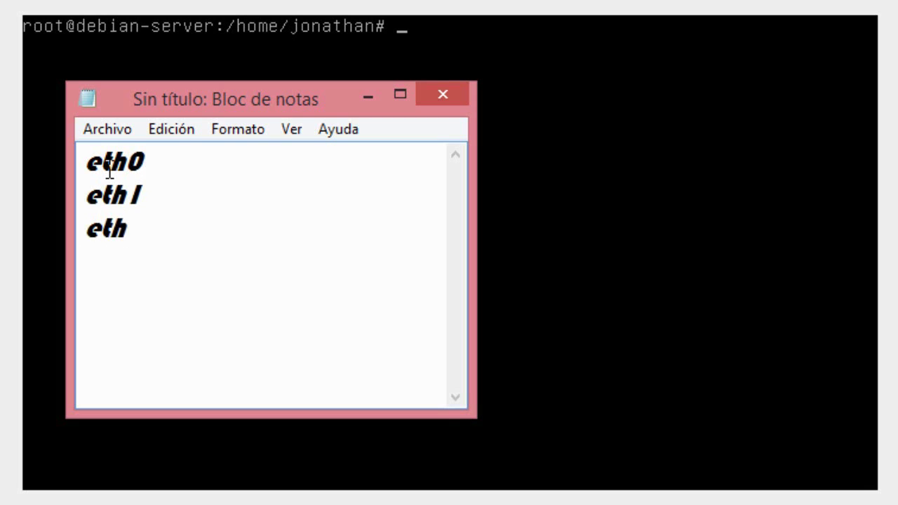
text(2)
key(Return)
Add three lines of dots followed by a final ethx line.
text(.)
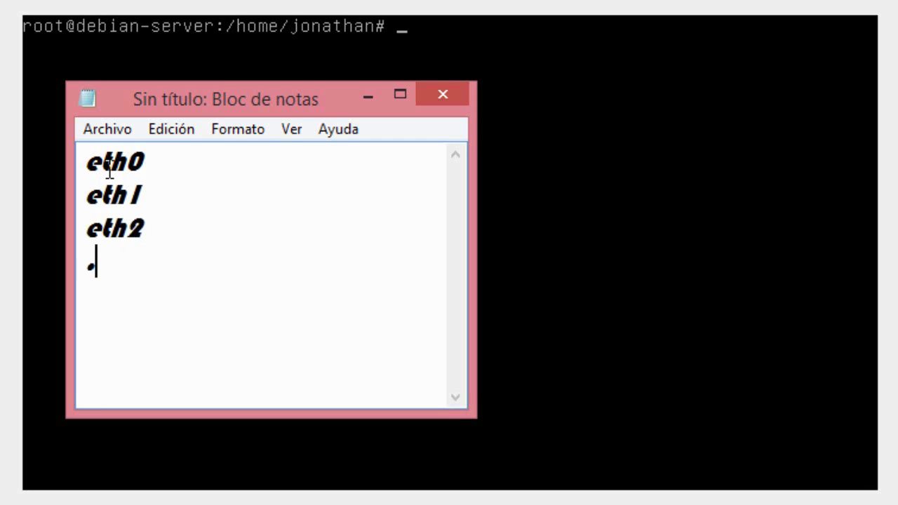
key(Return)
text(.)
key(Return)
text(.)
key(Return)
text(e)
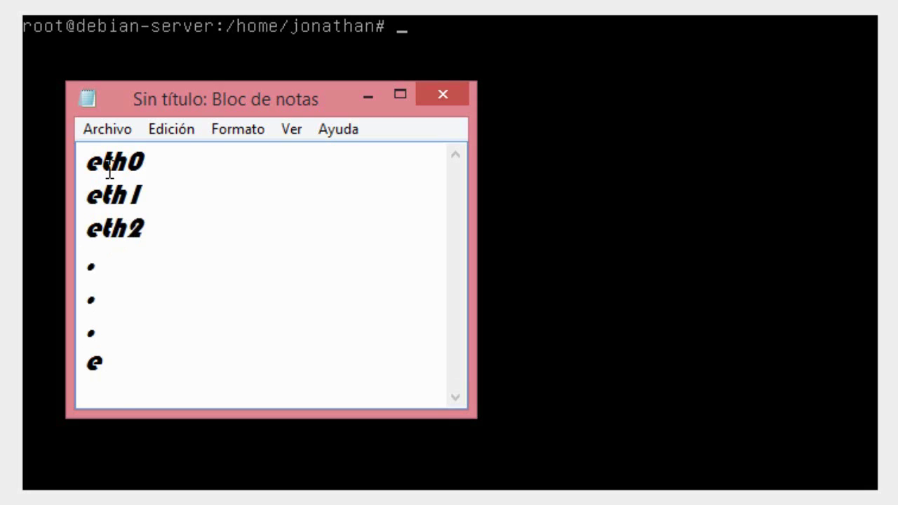
text(thx)
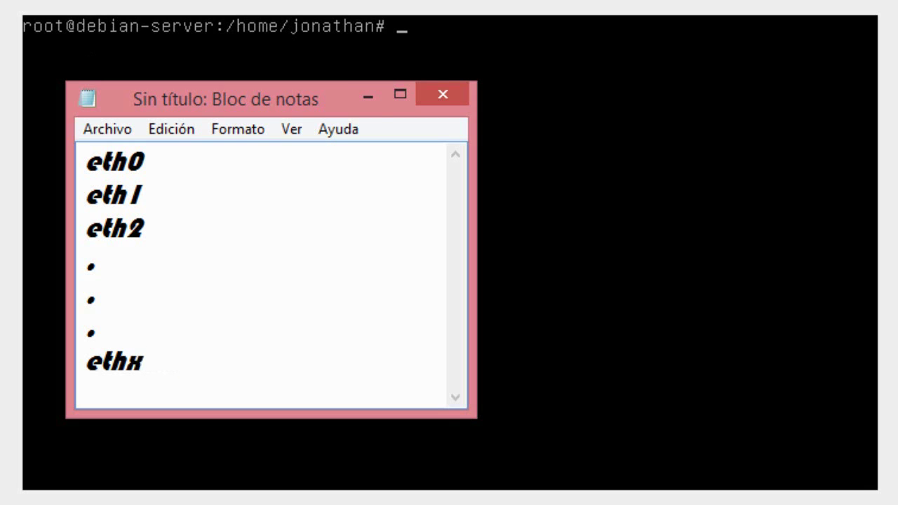
Search 'centro' and go from Centro de redes y recursos compartidos to the adapter list.
click(368, 95)
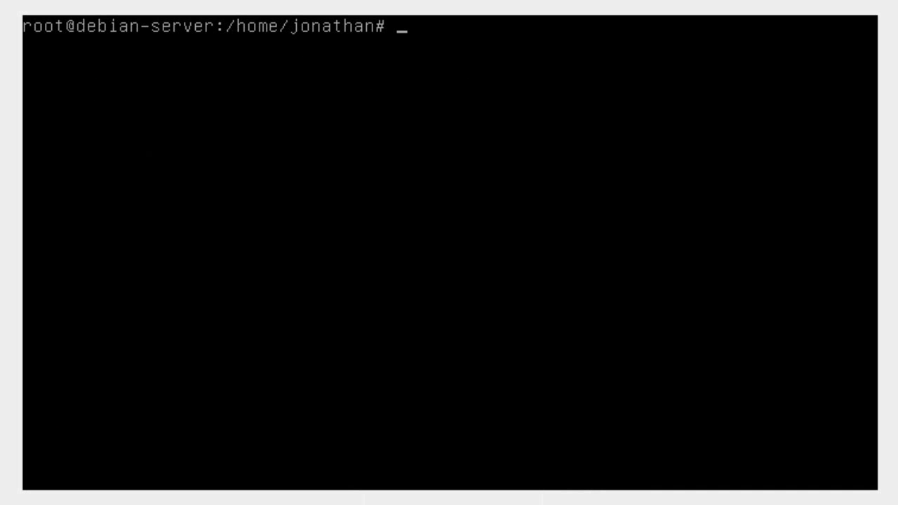
click(876, 136)
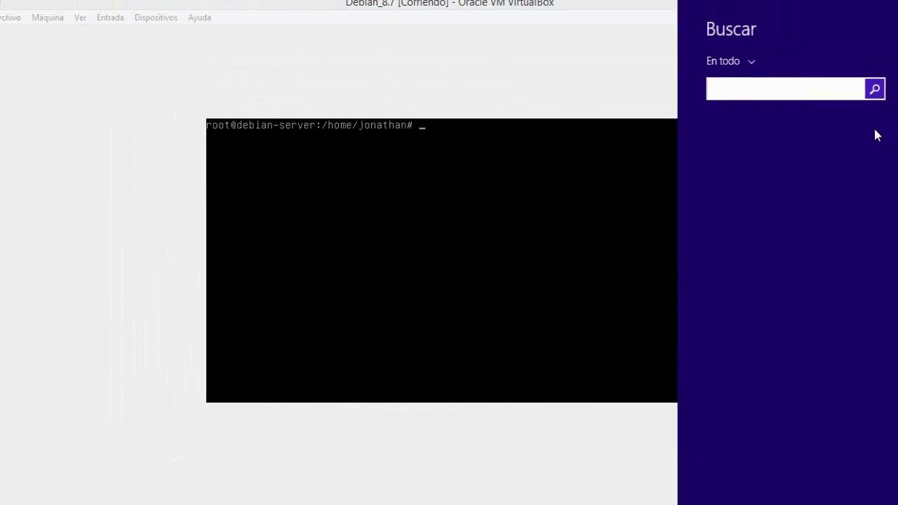
text(cen)
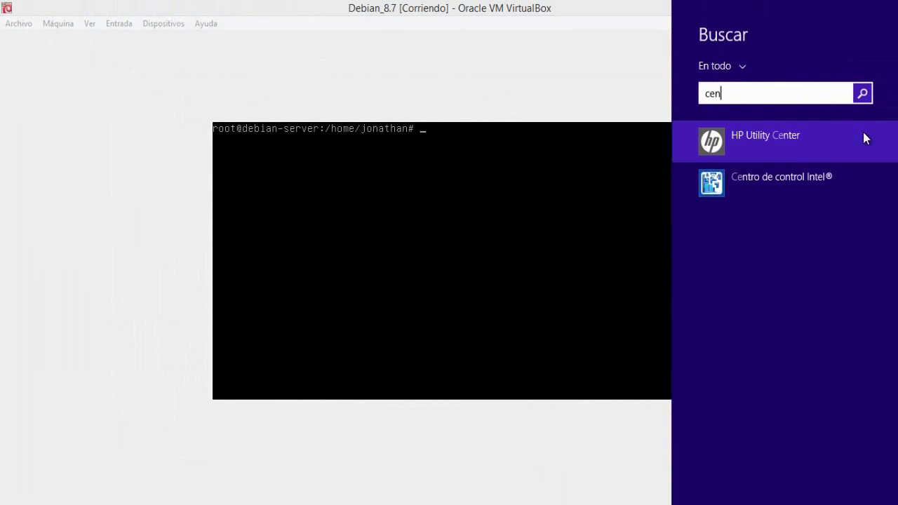
text(tro de control Intel®)
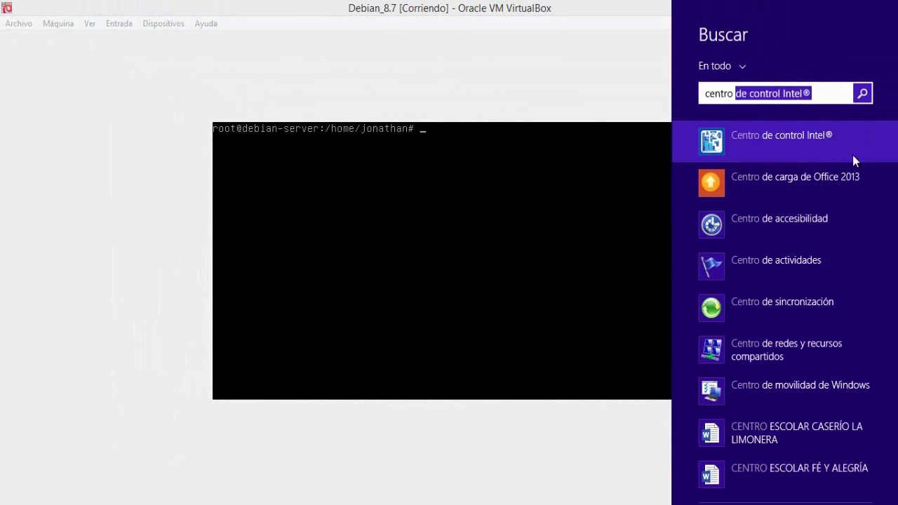
click(777, 356)
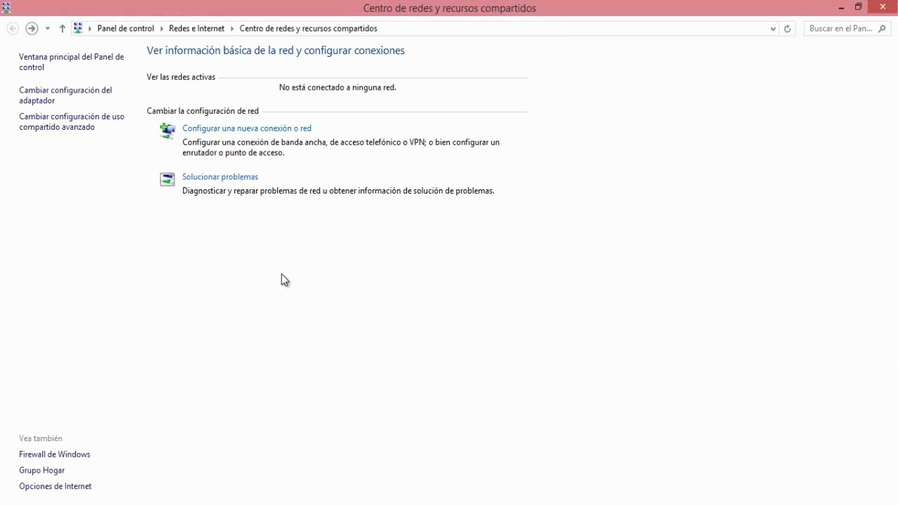
click(44, 99)
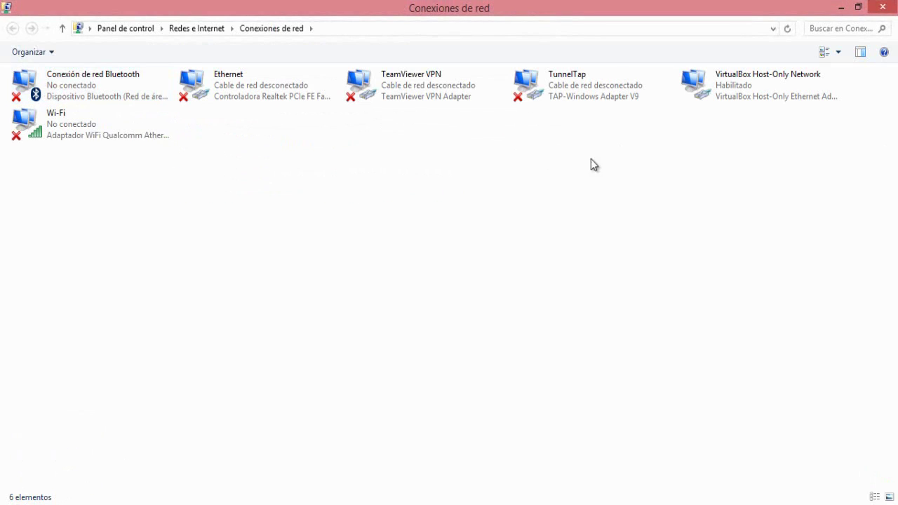
Review the host-only adapter's TCP/IPv4 settings: 192.168.56.1, mask 255.255.255.0.
click(725, 89)
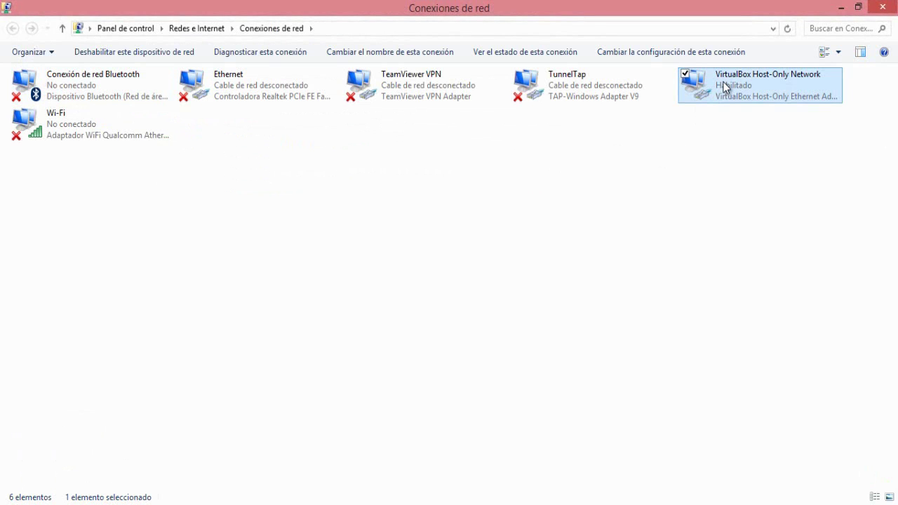
right_click(727, 87)
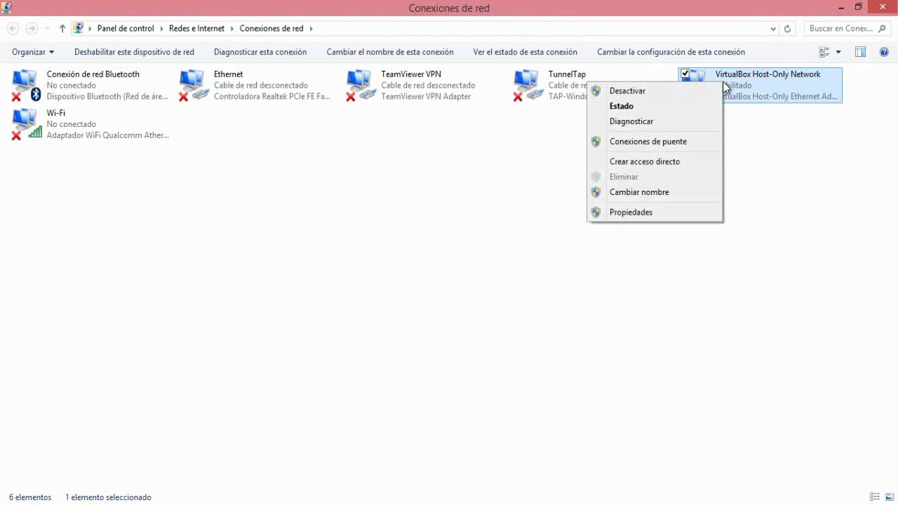
click(634, 214)
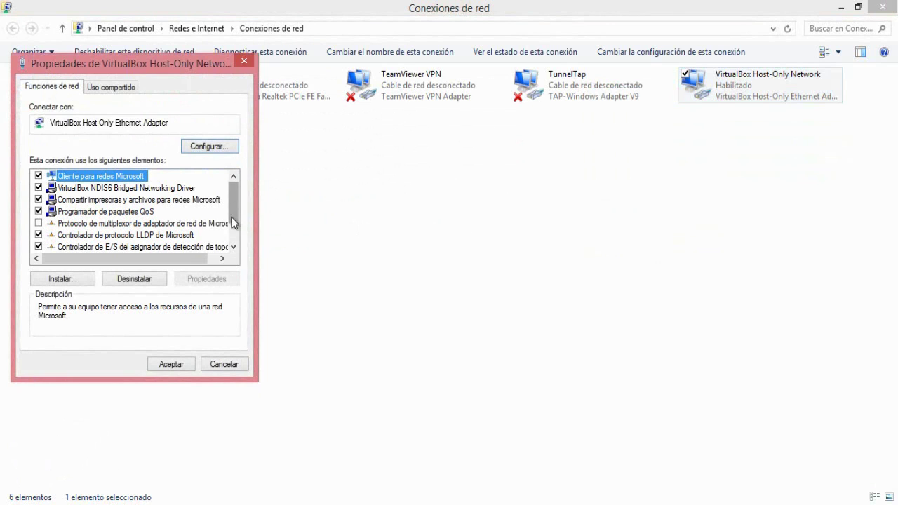
scroll(233, 210, down, 1)
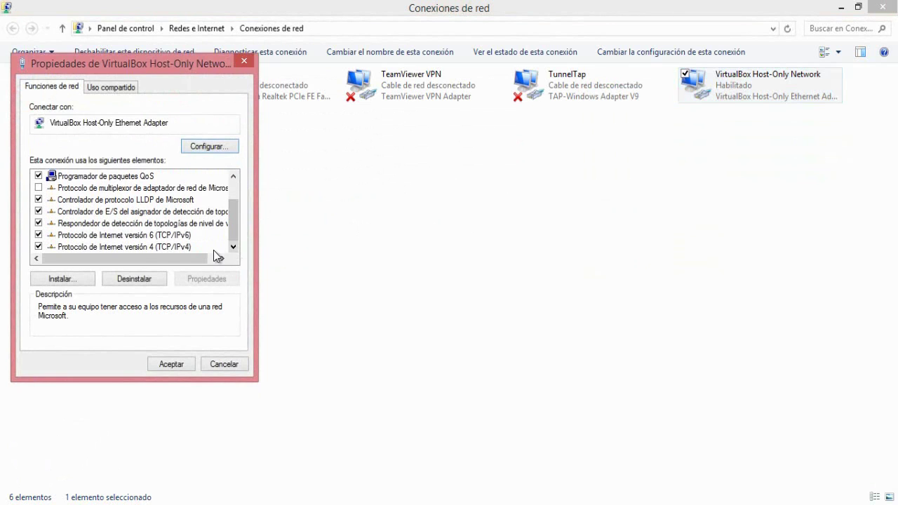
click(78, 245)
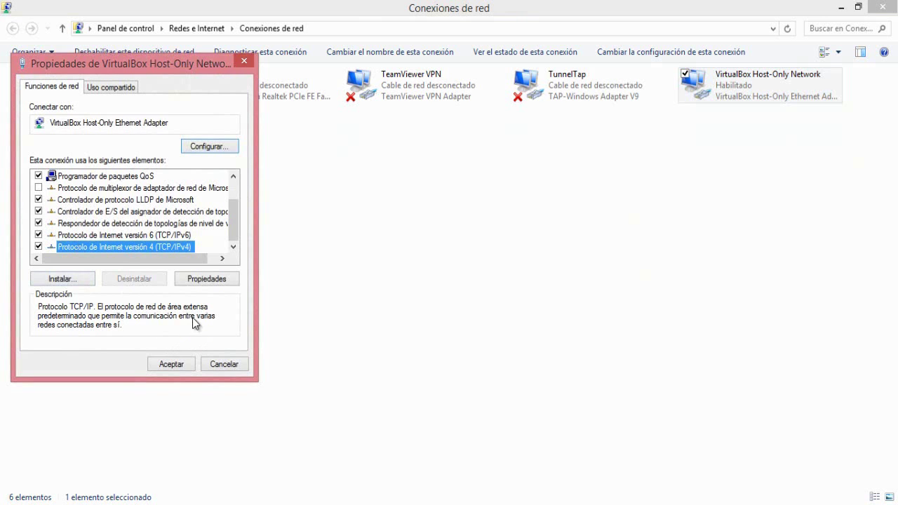
click(225, 278)
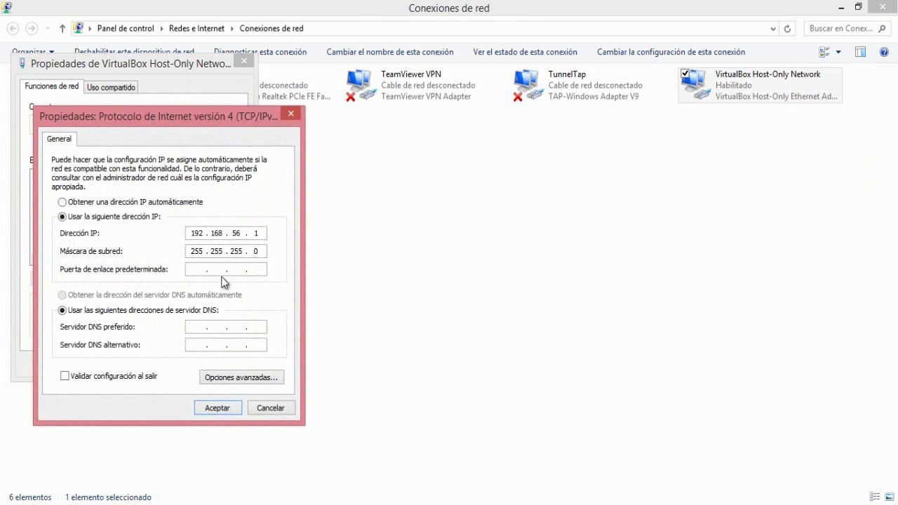
click(219, 409)
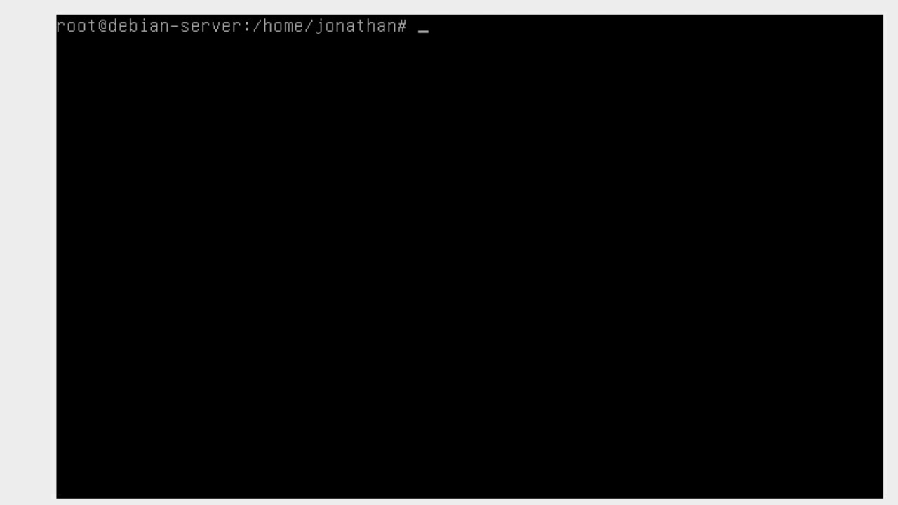
Change to /etc/network and open the interfaces file in nano.
text(cd /etc/netw)
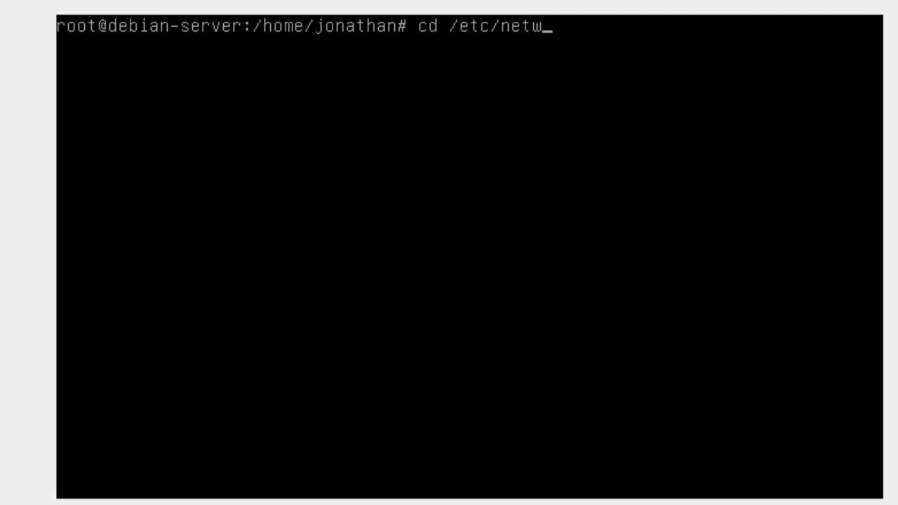
text(ork)
key(Return)
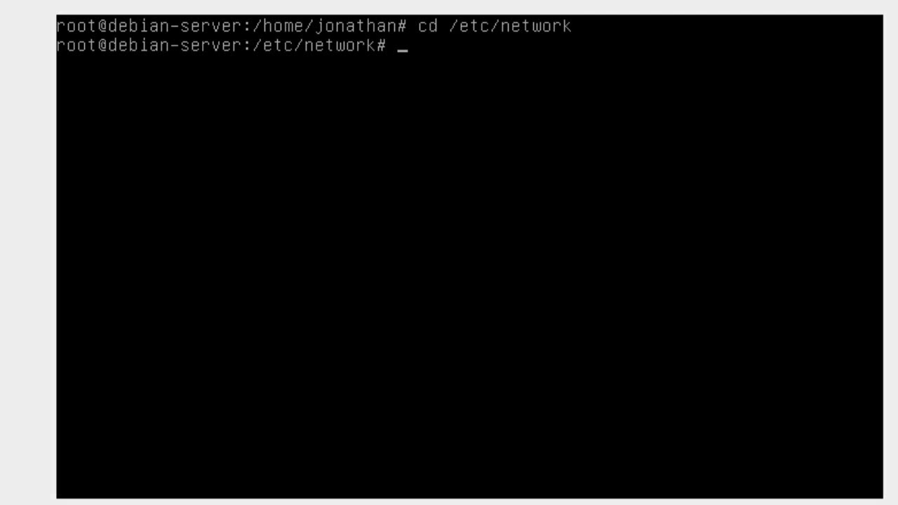
text(nano inter)
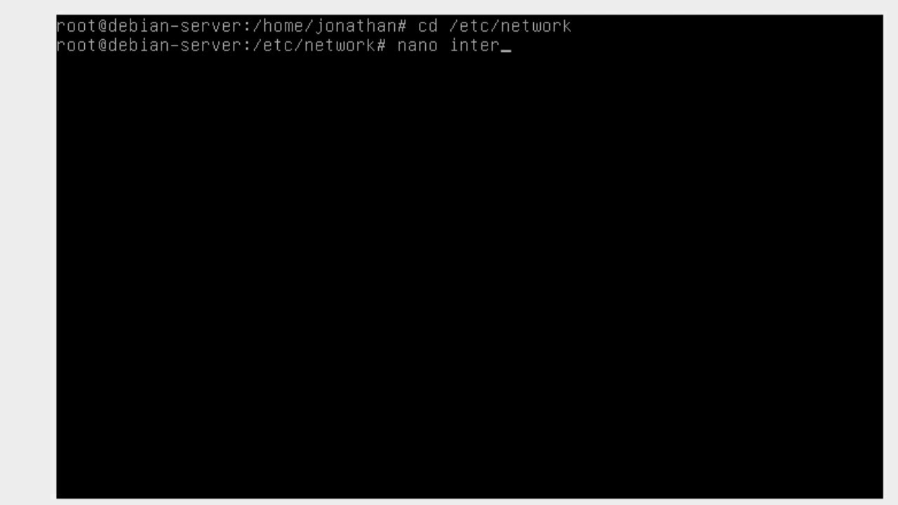
text(face)
text(s)
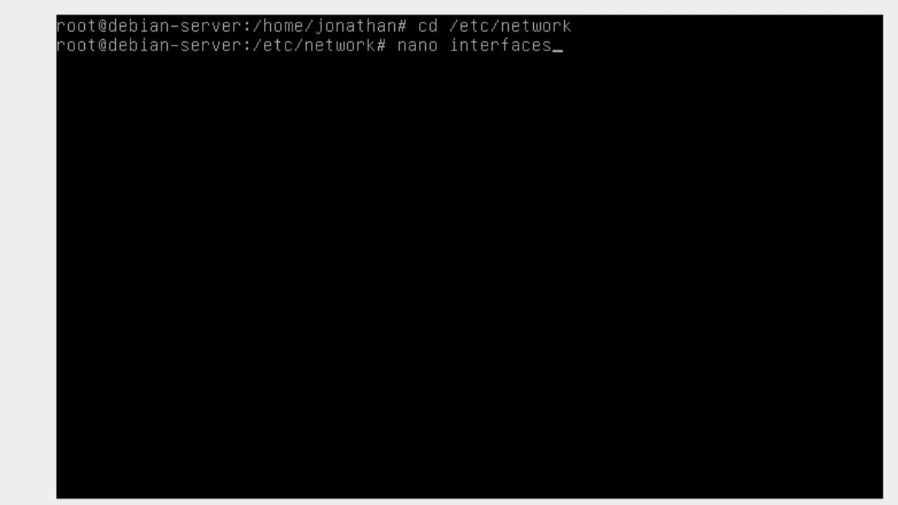
key(Return)
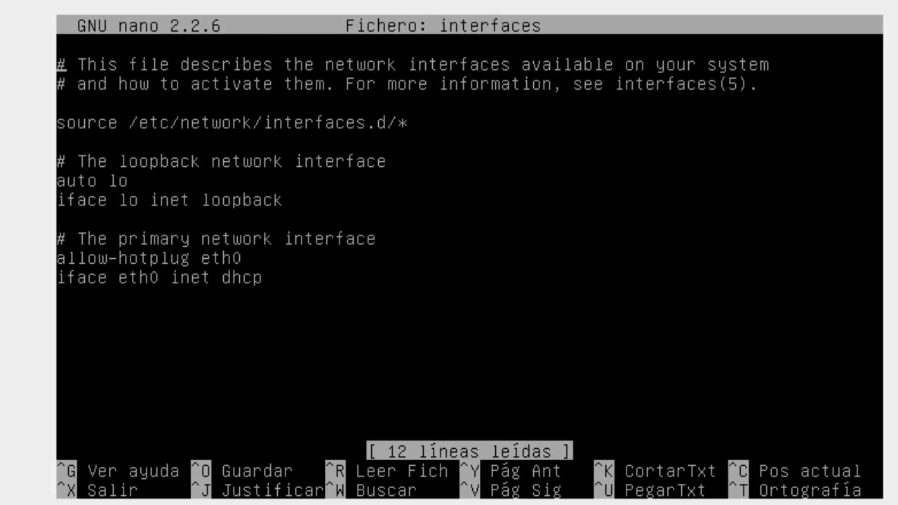
Open a new line below the eth0 block and type the allow-hotplug keyword, fixing typos.
key(Down)
key(Down)
key(Down)
key(Down)
key(Down)
key(Down)
key(Down)
key(Down)
key(Down)
key(Down)
key(Down)
key(Down)
text(a)
key(BackSpace)
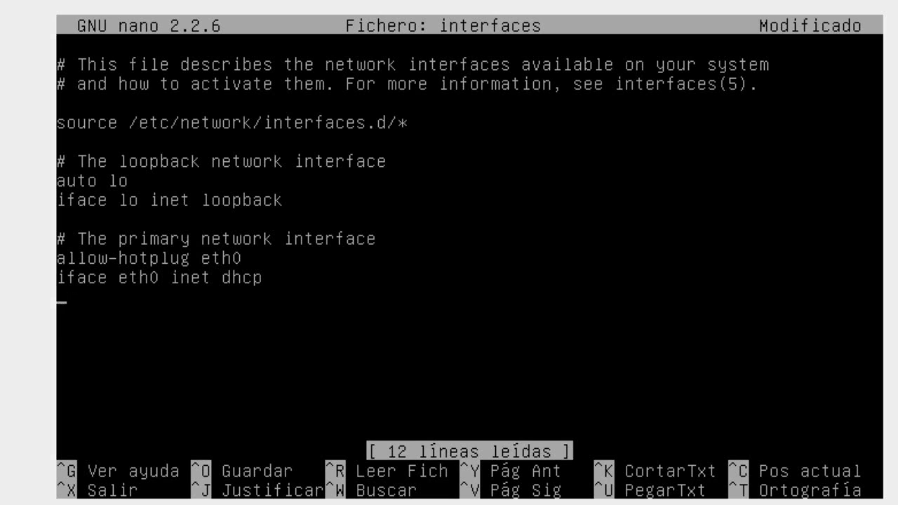
key(Return)
text(allow.hoy)
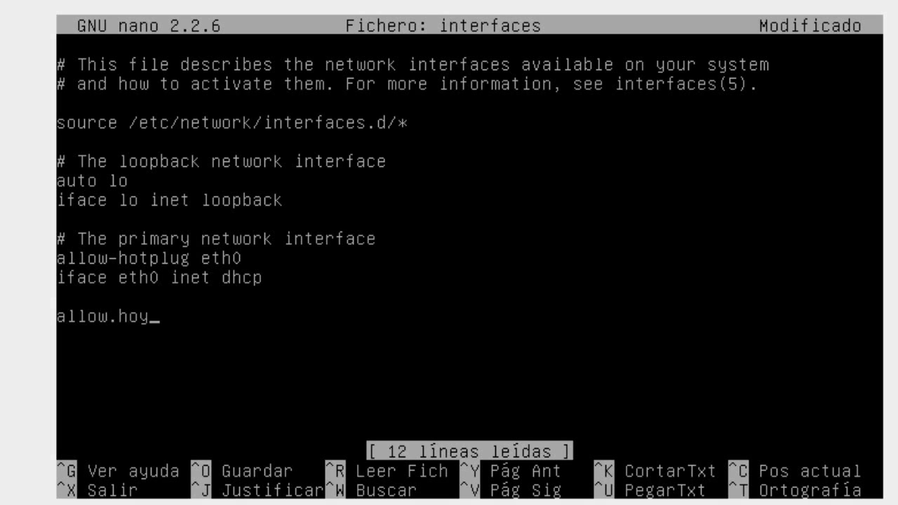
key(BackSpace)
text(t)
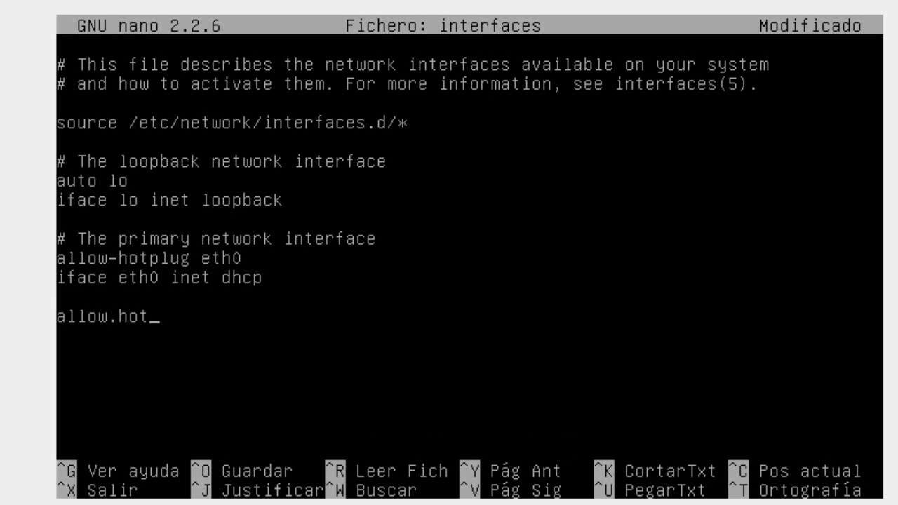
text(plug)
key(Left)
key(Left)
key(Left)
key(Left)
key(Left)
key(Left)
key(Left)
key(BackSpace)
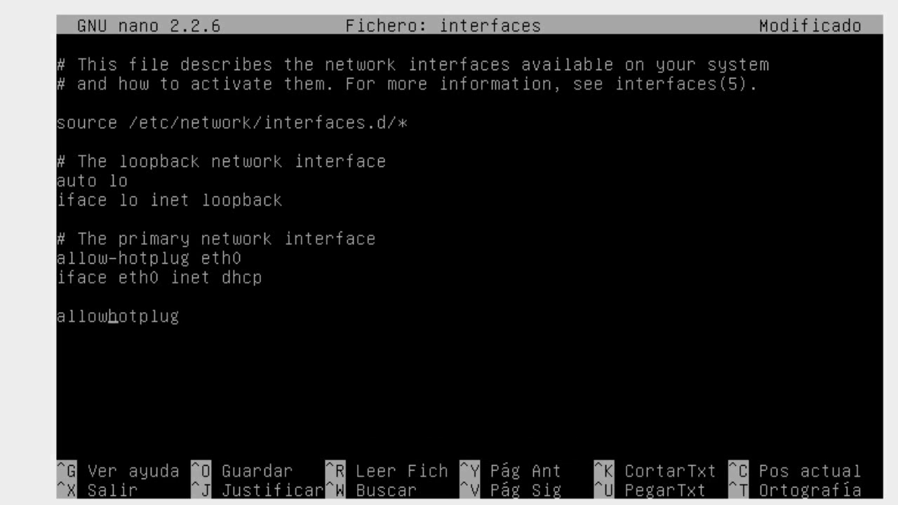
Complete 'allow-hotplug eth1' and add 'iface eth1 inet static' below it.
text(_)
key(BackSpace)
text(-)
key(Right)
key(Right)
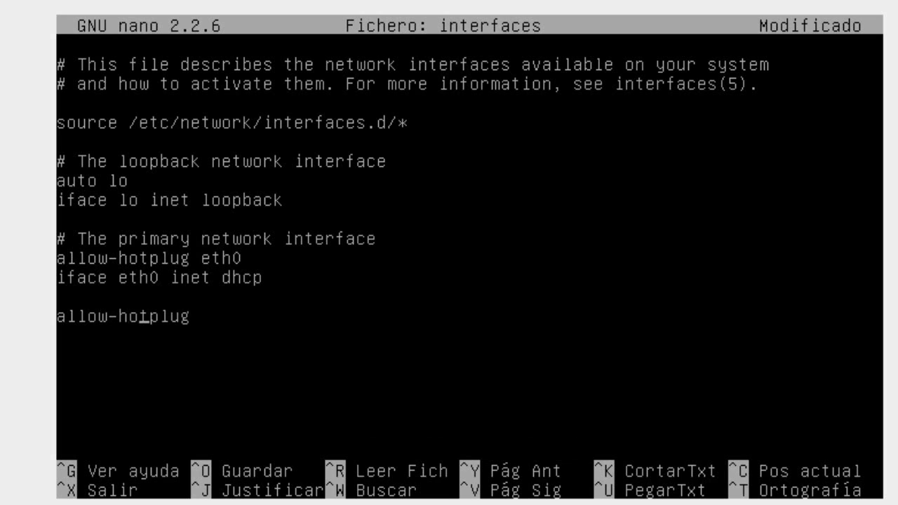
key(Right)
key(Right)
key(Right)
key(Right)
key(Right)
text(eth1)
key(Return)
text(iface)
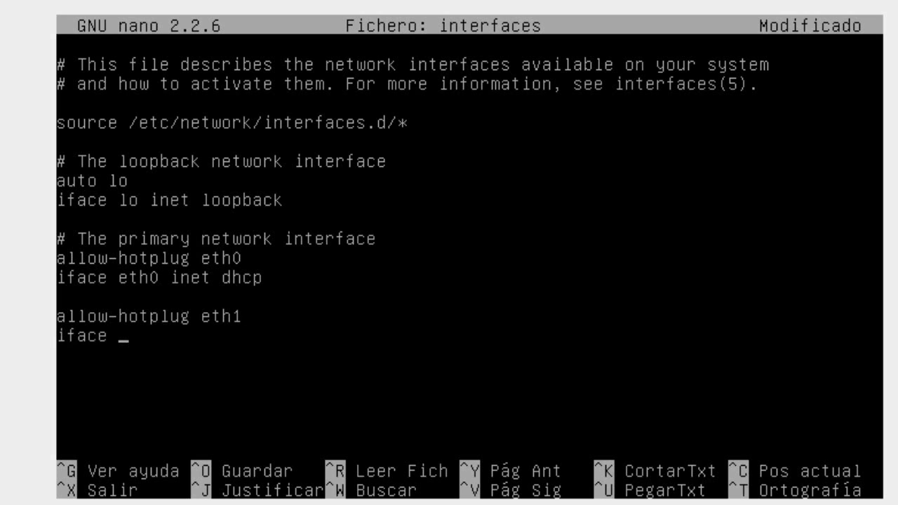
text( eth1 inet stati)
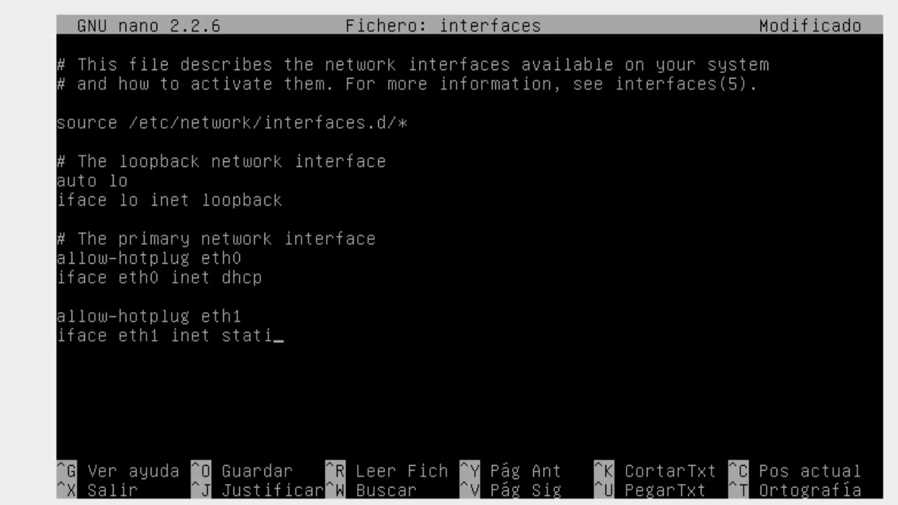
text(c)
Add 'address 192.168.56.2' and a 255.255.255.0 mask line, then save with Ctrl+O.
key(Return)
text(addres)
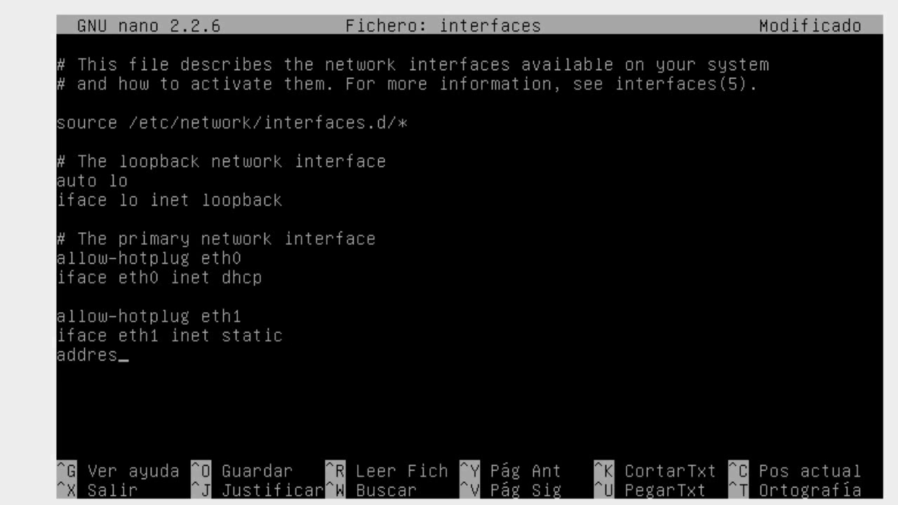
text(s 192.168)
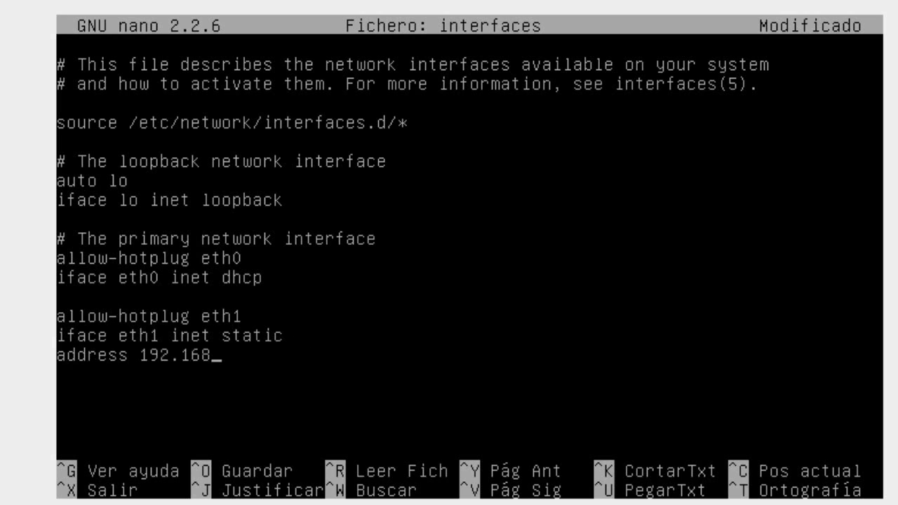
text(.56.2)
key(Return)
text(255.25)
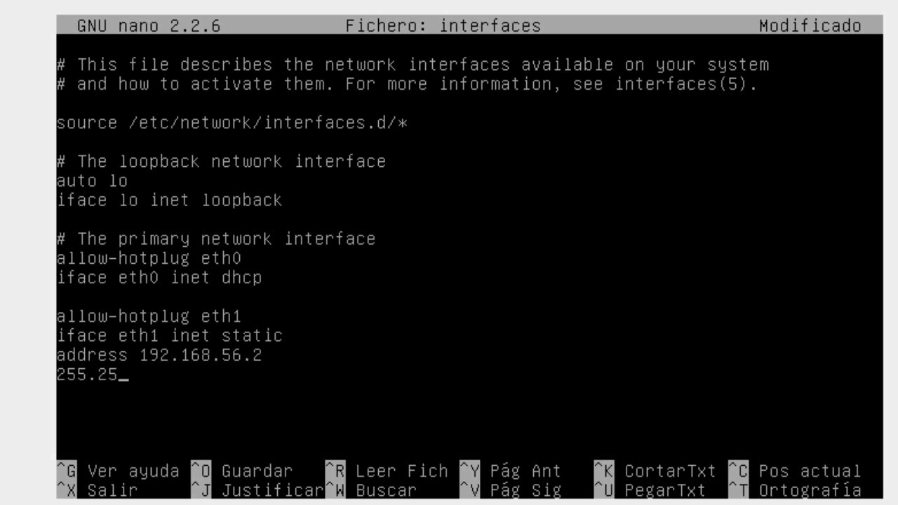
text(5.255.0)
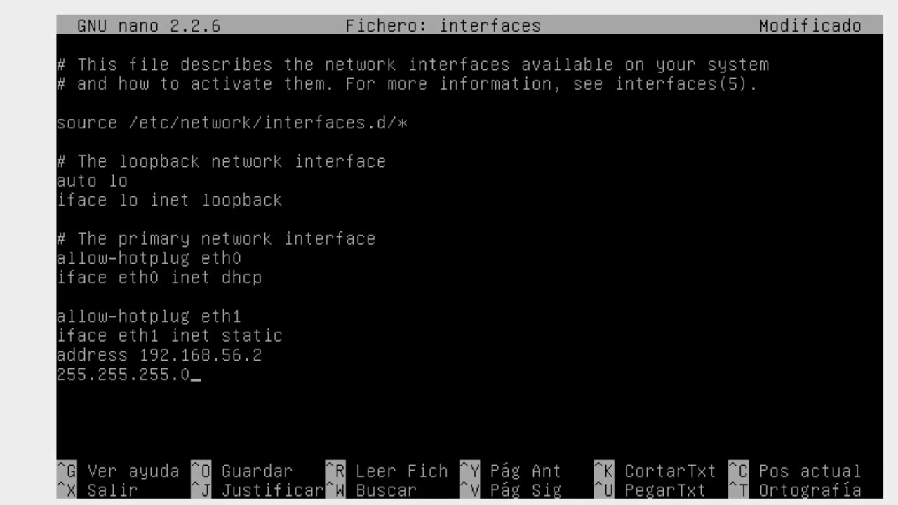
key(ctrl+o)
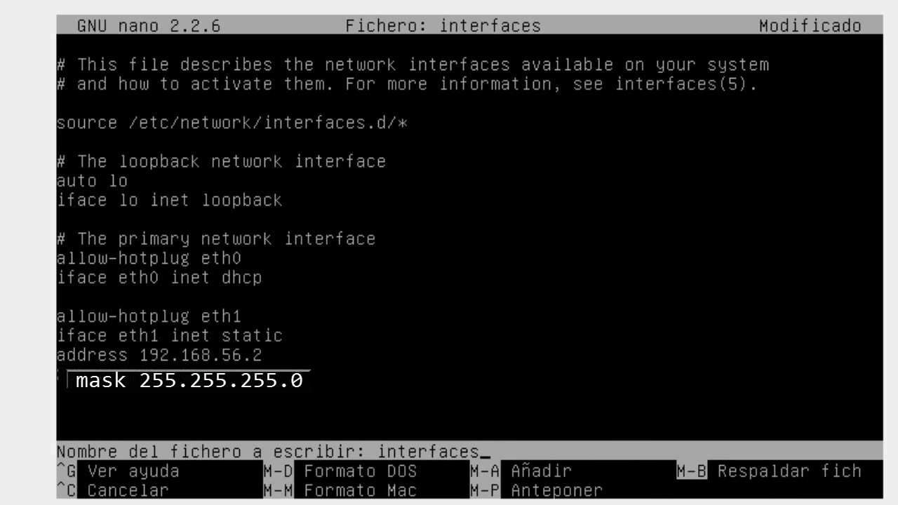
Confirm the 'interfaces' file name, exit nano and clear the terminal.
key(Return)
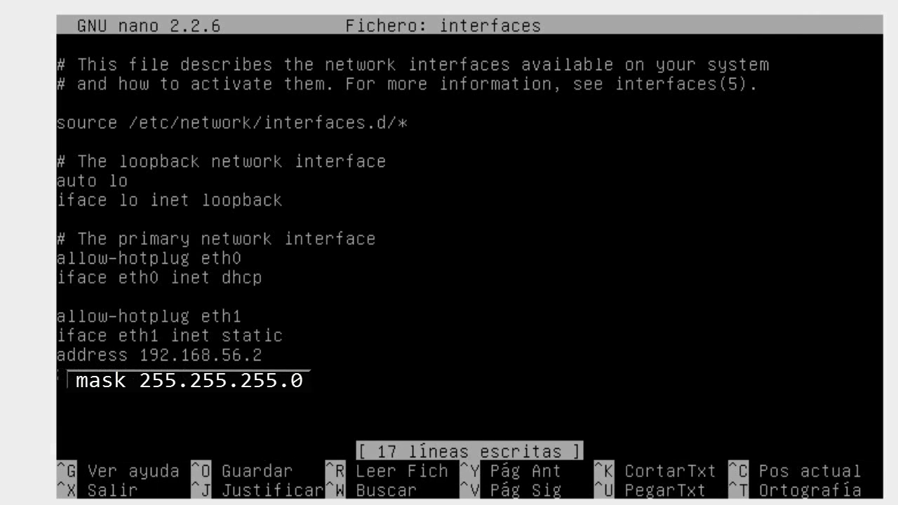
key(ctrl+x)
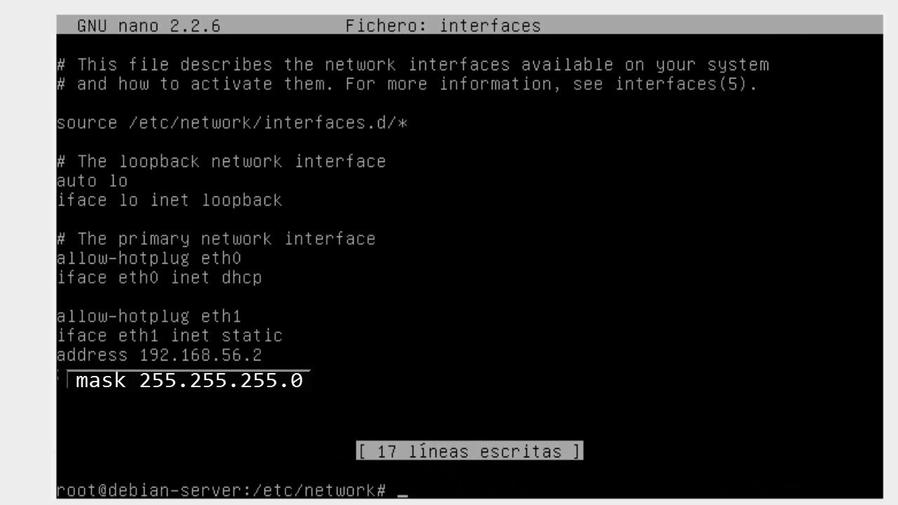
key(ctrl+l)
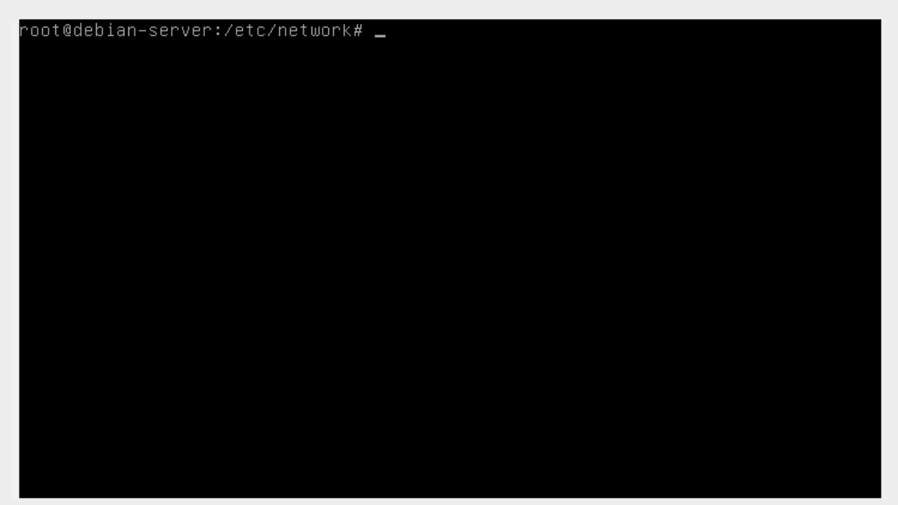
Stop the Debian networking service with /etc/init.d/networking stop.
text(/)
text(etx/)
key(BackSpace)
key(BackSpace)
text(x)
key(BackSpace)
text(c)
text(/etc/)
text(ini)
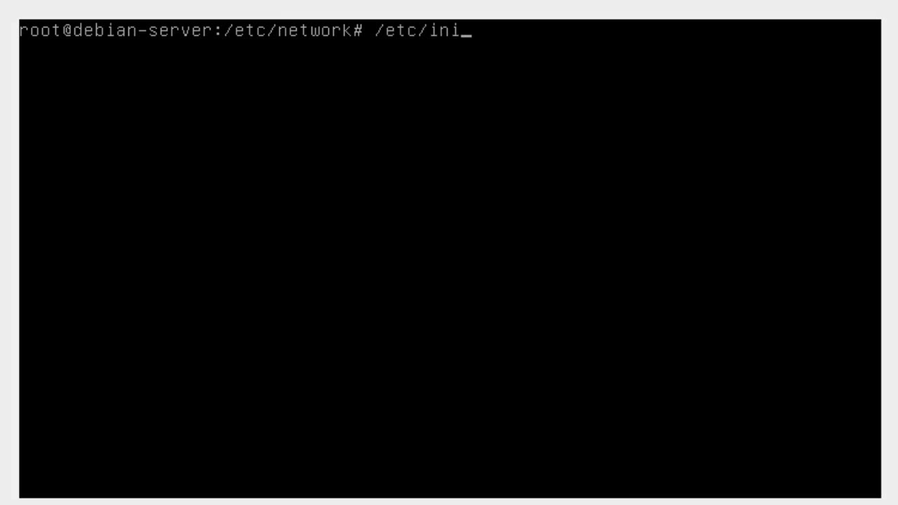
text(t.d/netwo)
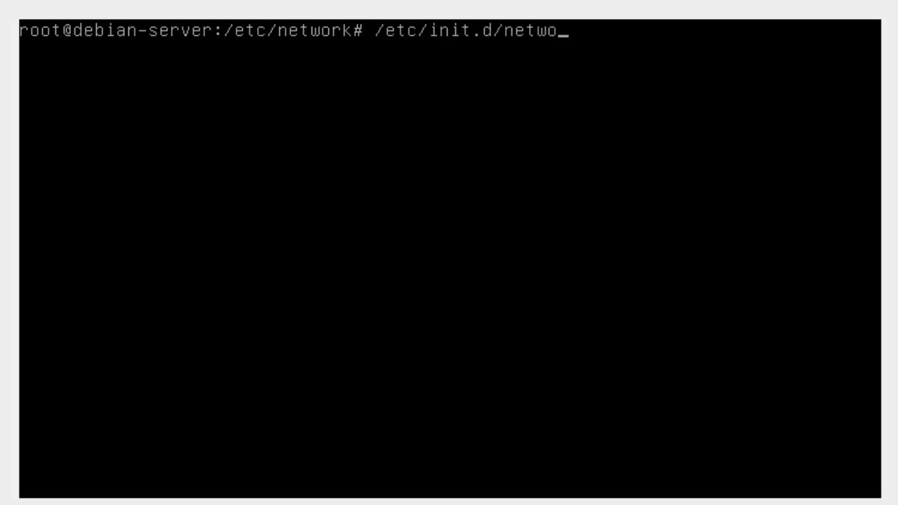
text(rking stop)
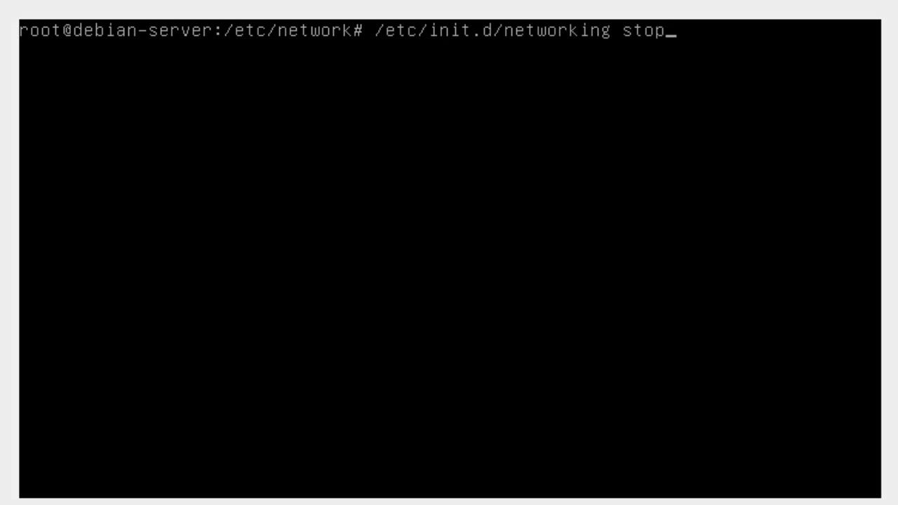
key(Return)
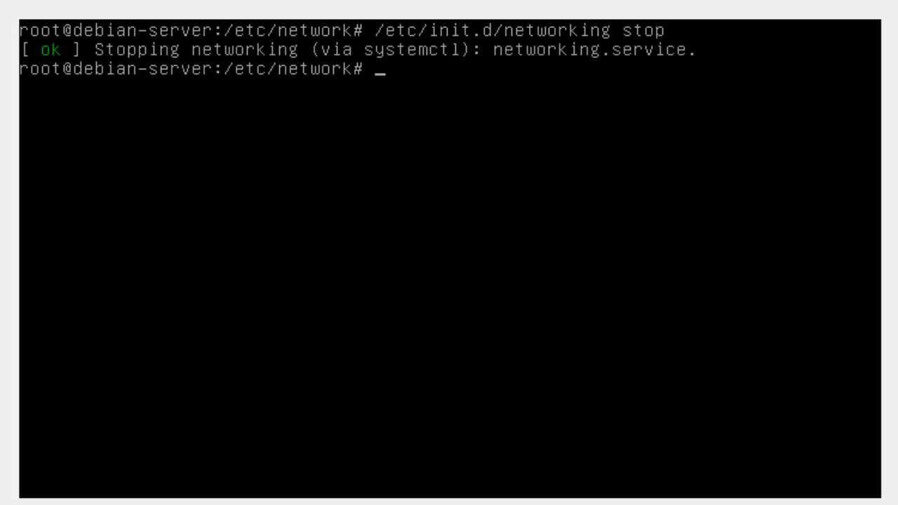
Start networking again with /etc/init.d/networking start, confirming it reports ok.
key(Up)
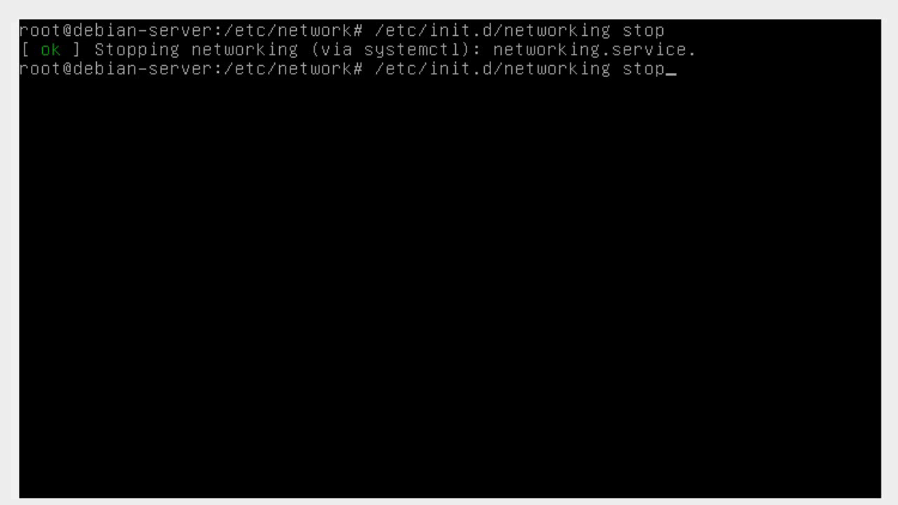
key(BackSpace)
key(BackSpace)
text(art)
key(Return)
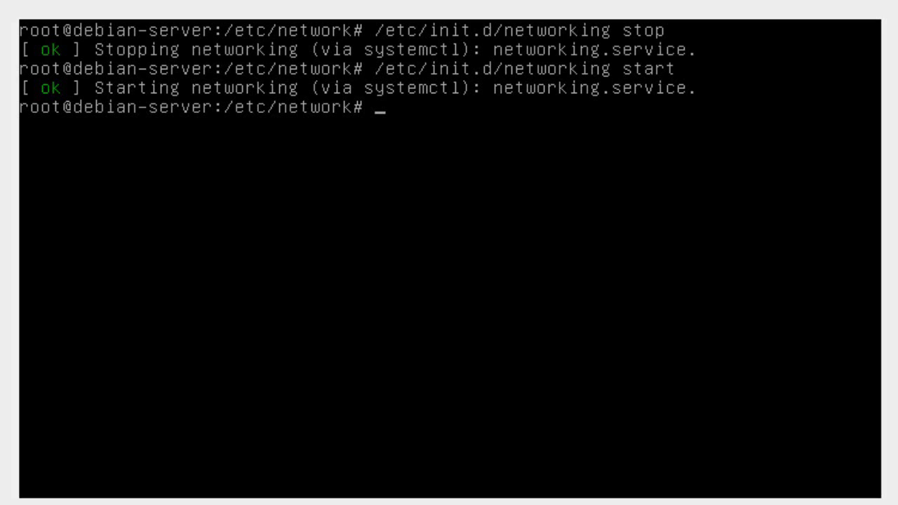
text(ipuo)
Bring up eth0 with ifup eth0, obtaining 10.0.2.15 over DHCP.
key(BackSpace)
text(p)
key(BackSpace)
key(BackSpace)
key(BackSpace)
text(fup r)
key(BackSpace)
text(eth0)
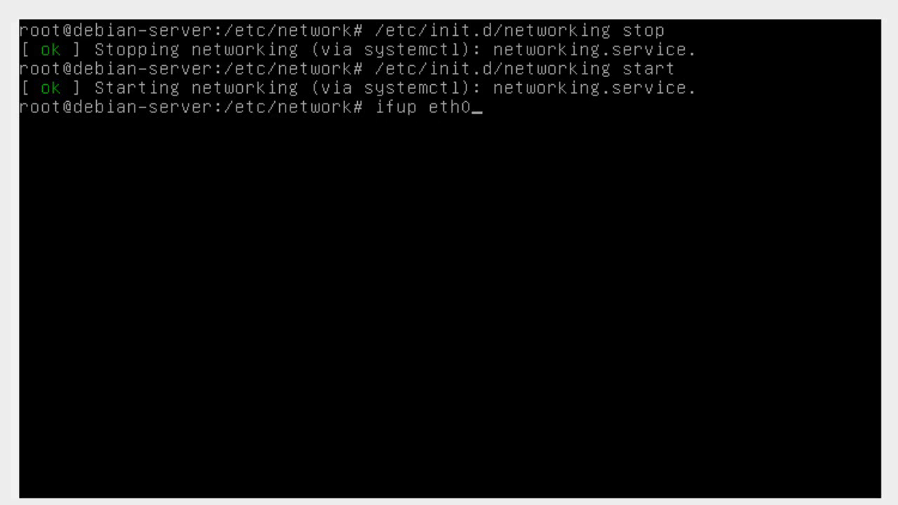
key(Return)
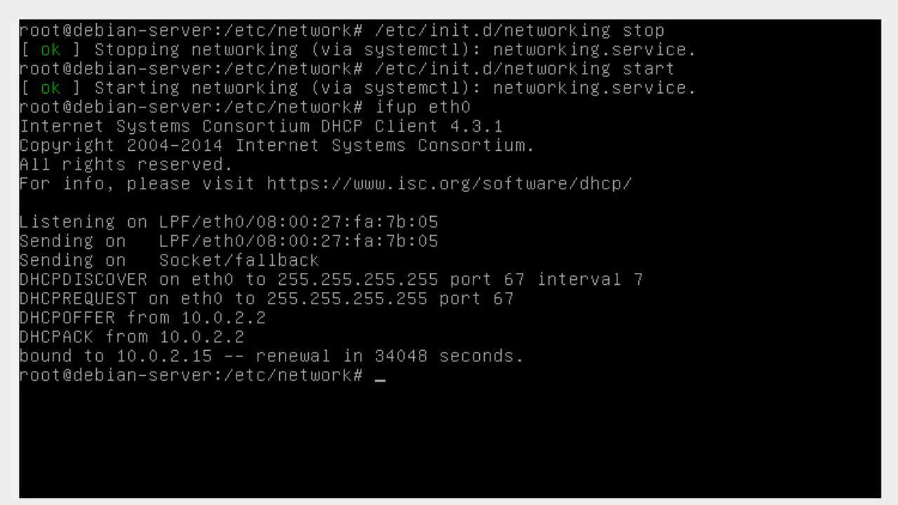
Run ifup eth1 to confirm eth1 is already configured.
key(Up)
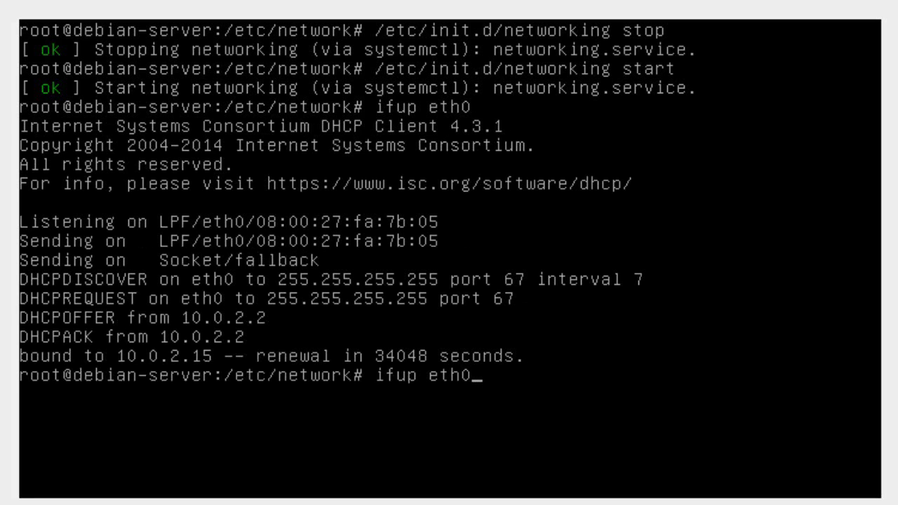
key(BackSpace)
text(1)
key(Return)
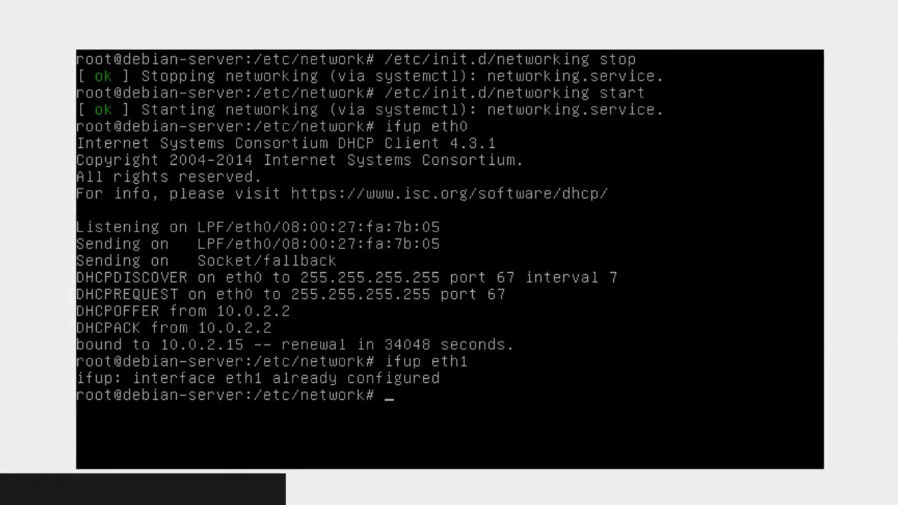
key(super+s)
Ping 192.168.56.1 from Windows Command Prompt, getting 4 of 4 replies, then minimize it.
text(simbolo)
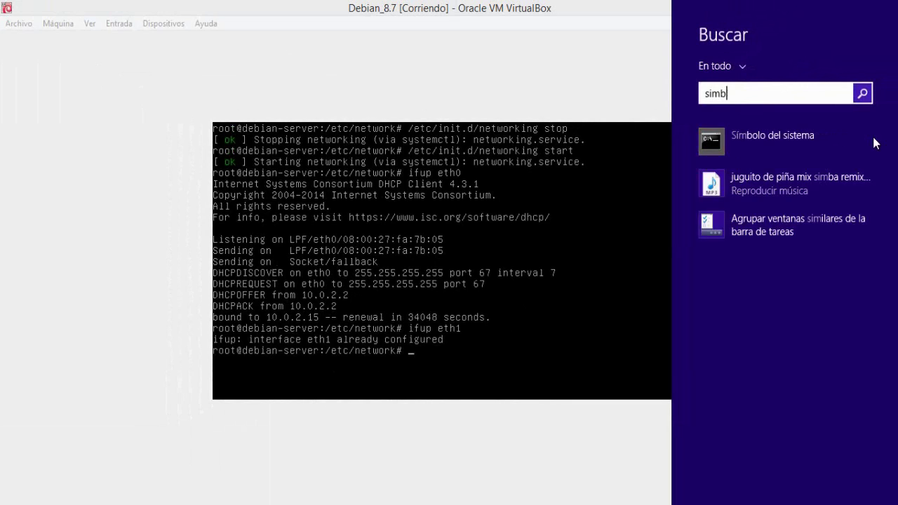
click(780, 155)
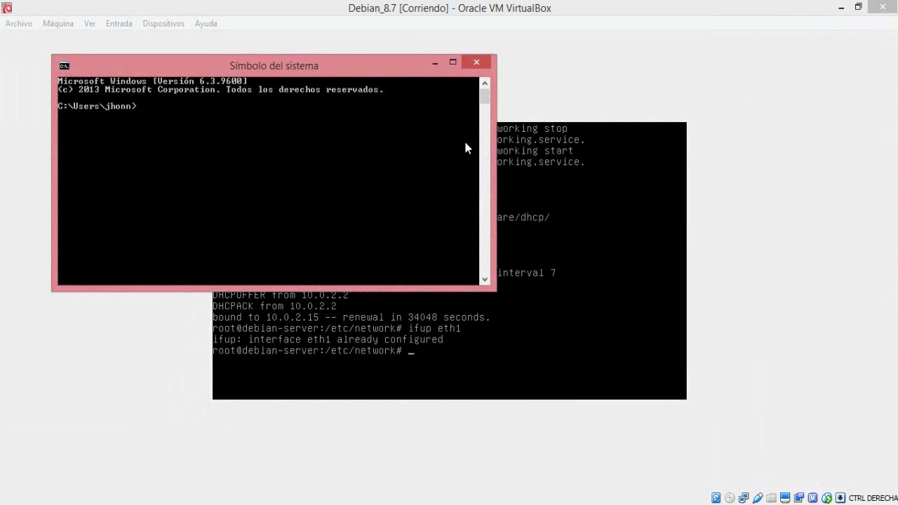
drag(246, 59, 407, 149)
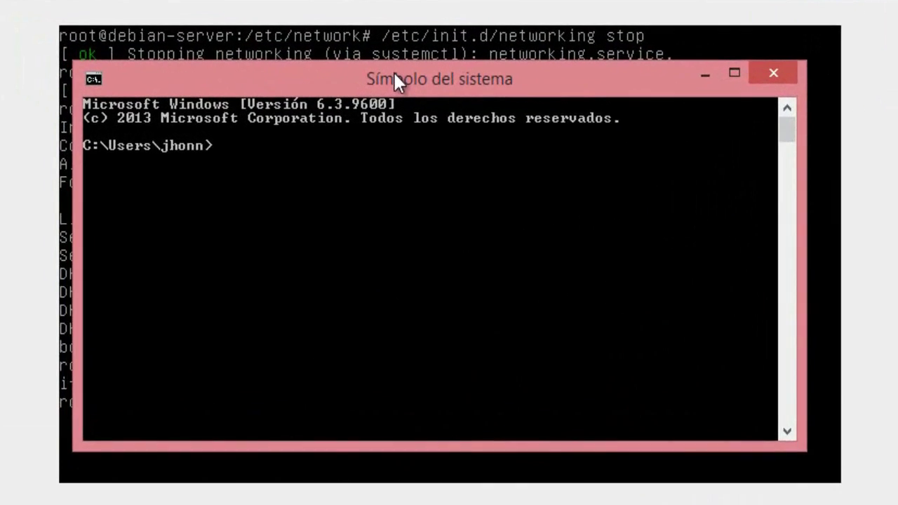
text(ping)
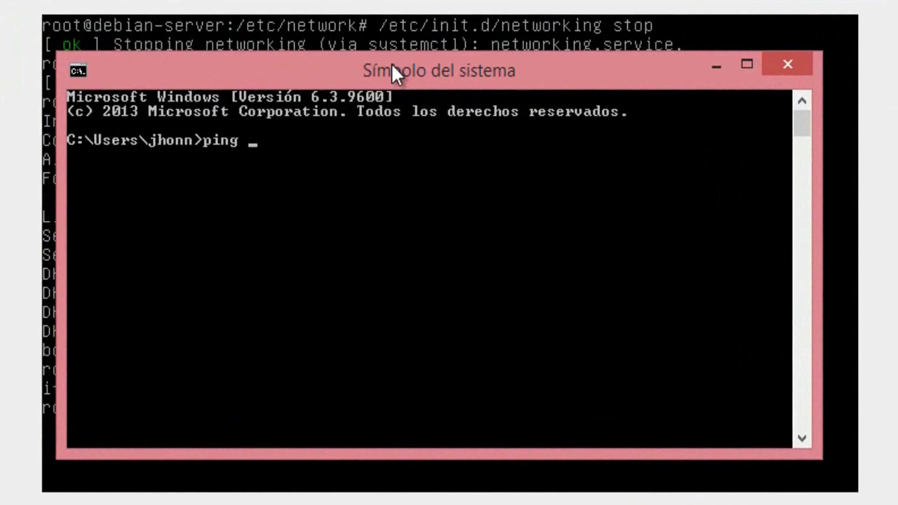
text( 192.168.)
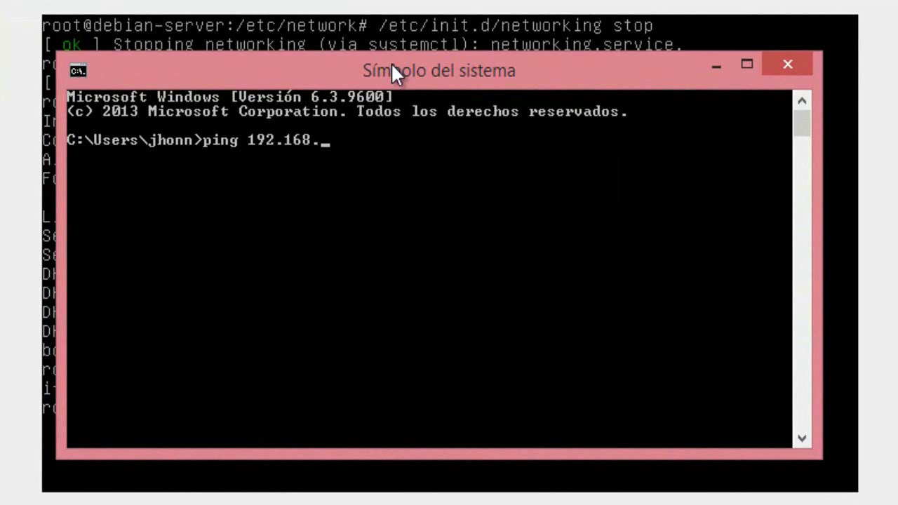
text(56.1)
key(Return)
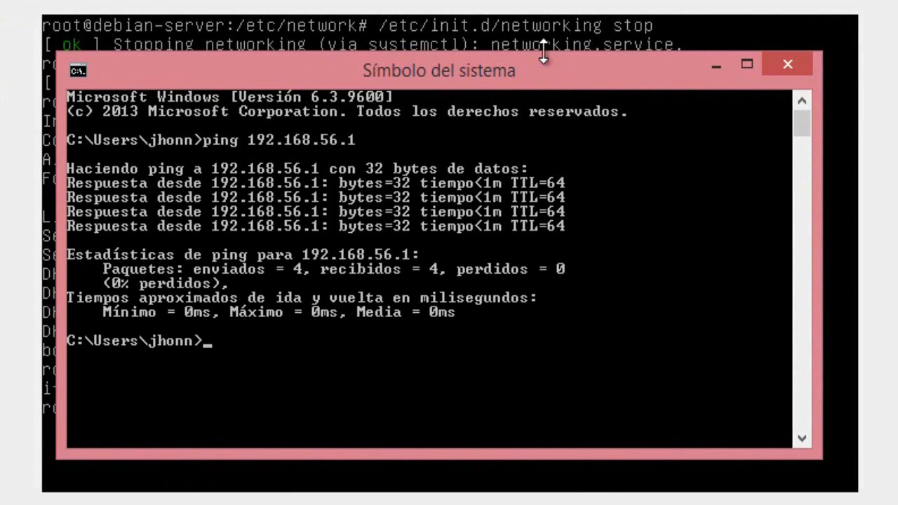
click(716, 66)
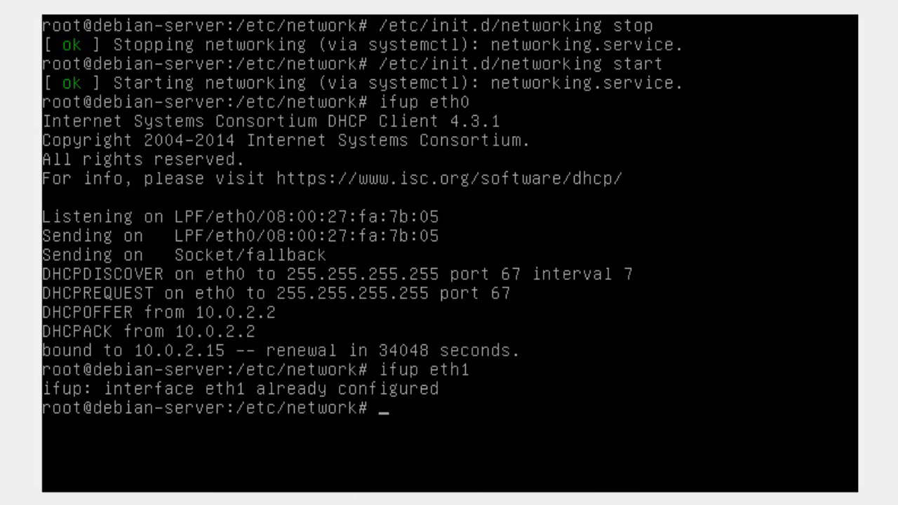
Ping 192.168.56.2 from the Debian console, seeing replies at about 0.05 ms, then stop it.
text(192.168.)
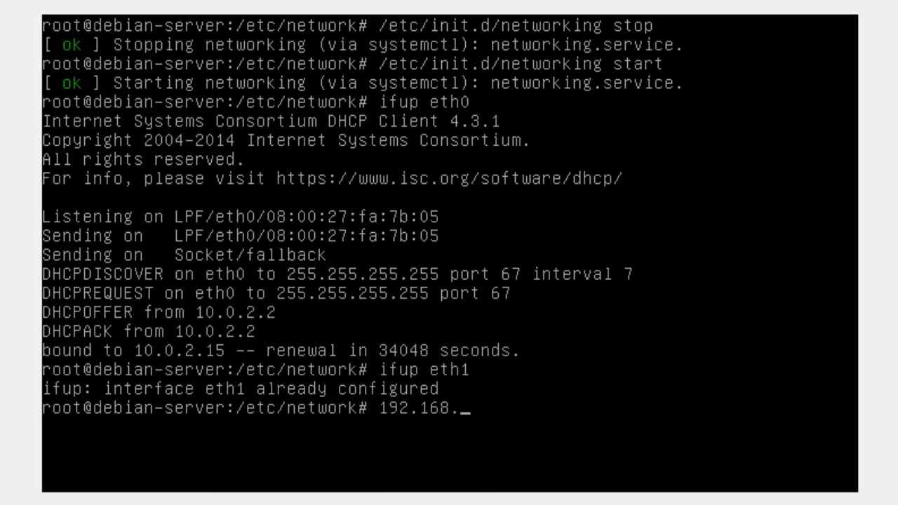
text(56.2)
key(Return)
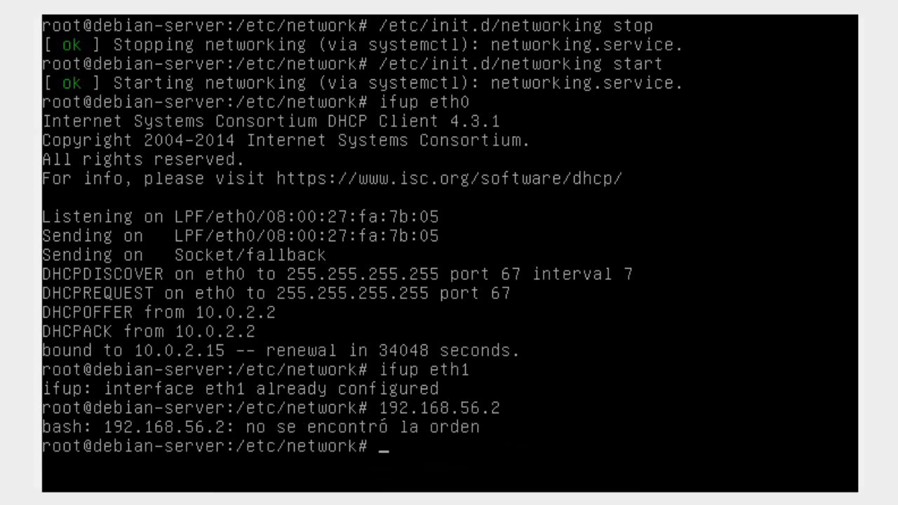
key(Up)
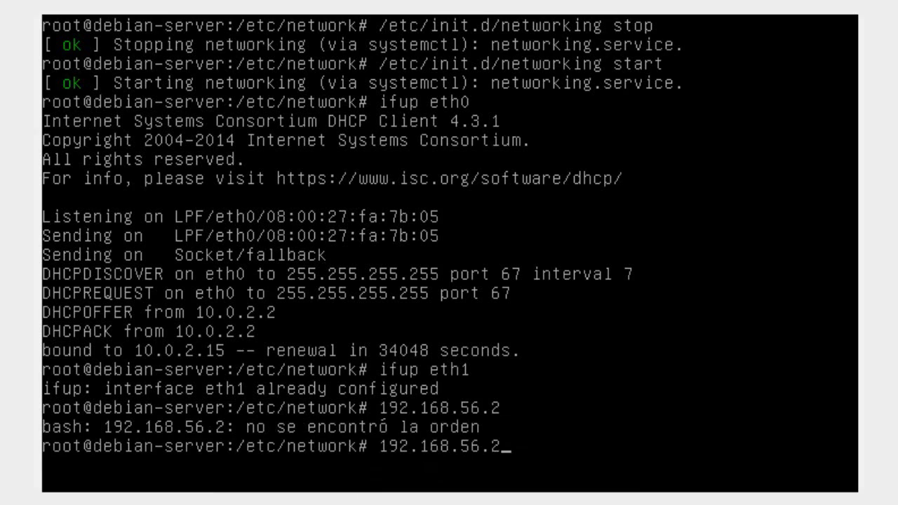
key(Left)
key(Left)
key(Left)
key(Left)
key(Left)
key(Left)
key(Left)
key(Left)
key(Left)
key(Left)
key(Left)
key(Left)
text(ping)
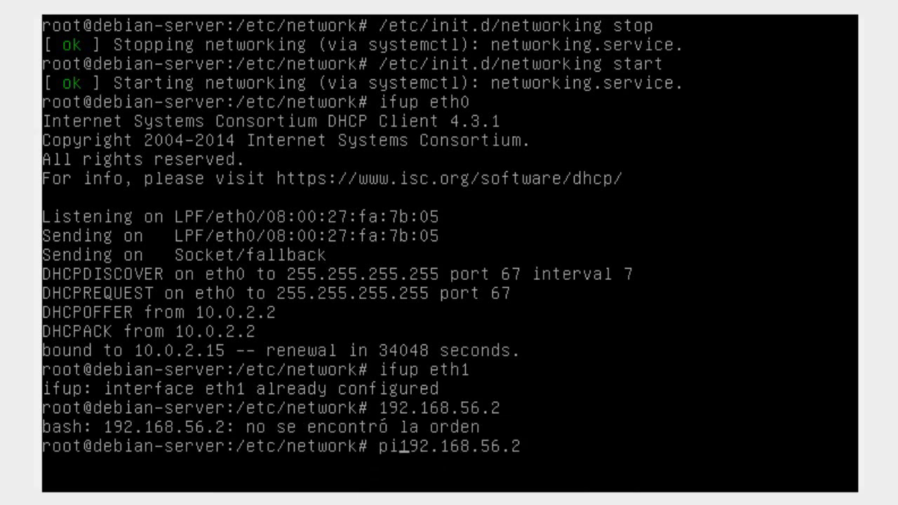
key(End)
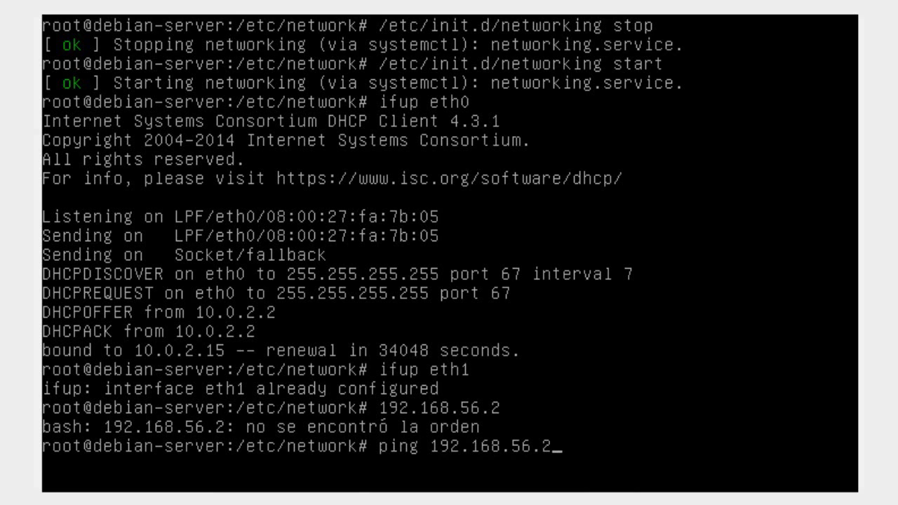
key(Return)
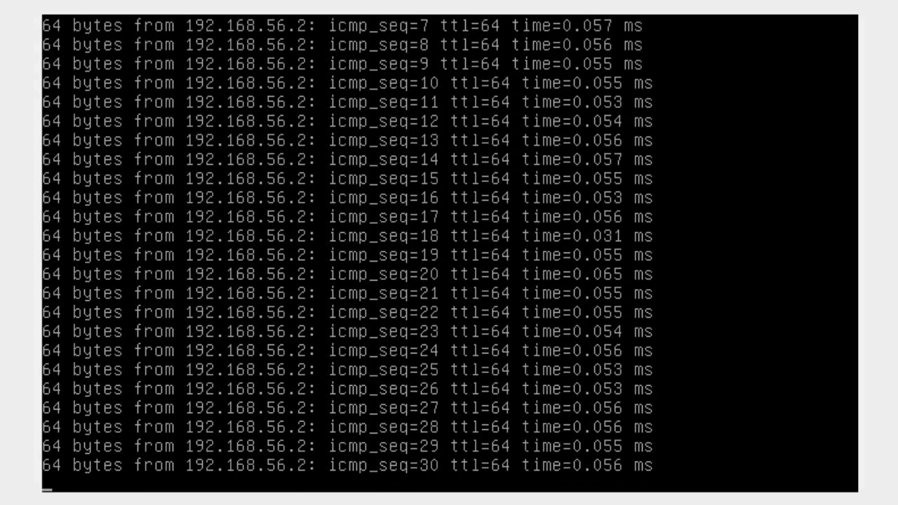
key(ctrl+c)
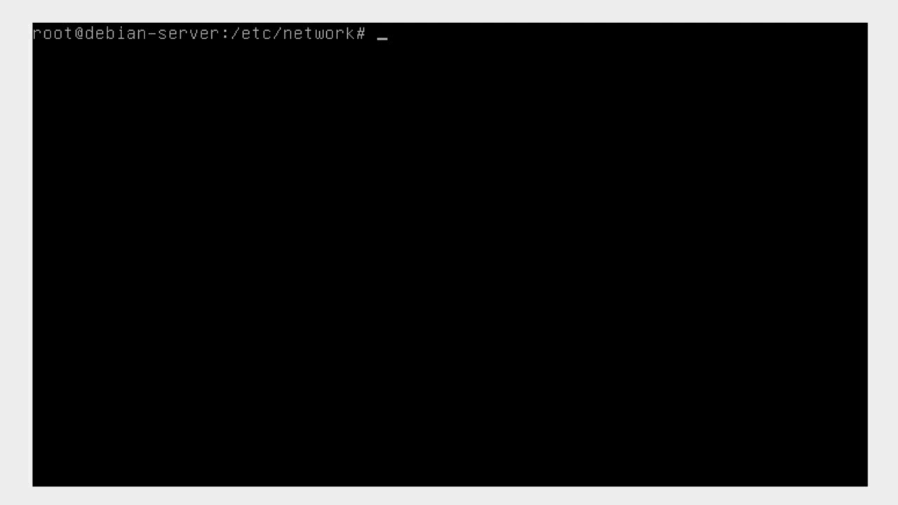
key(super+s)
Launch PuTTY and connect over SSH to 192.168.56.2 on port 22.
text(pu)
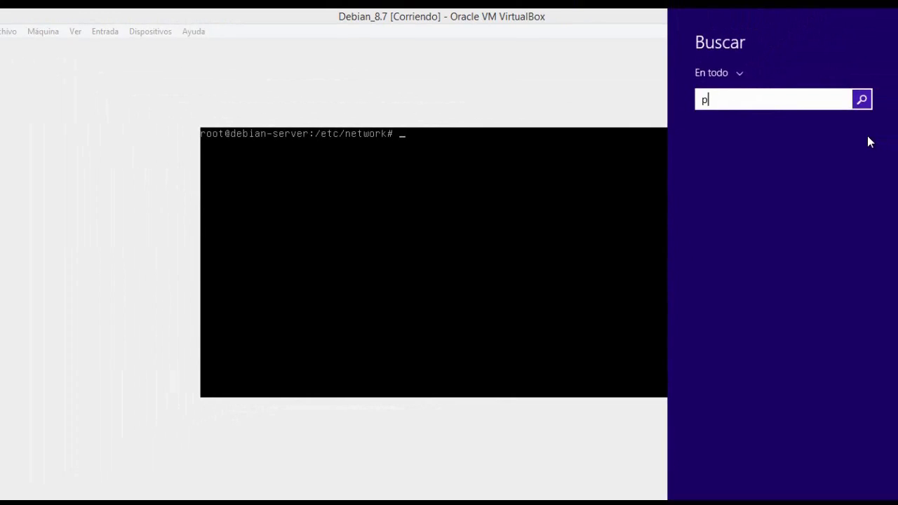
text(tty)
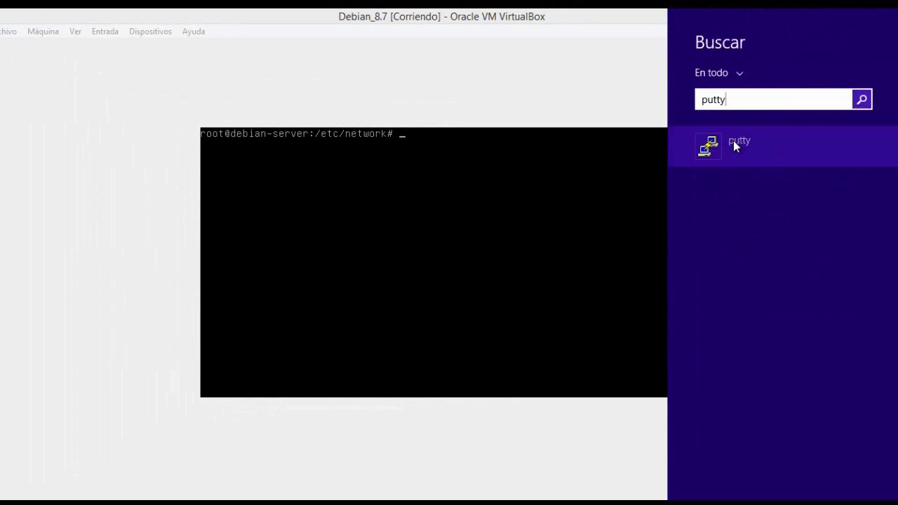
click(733, 140)
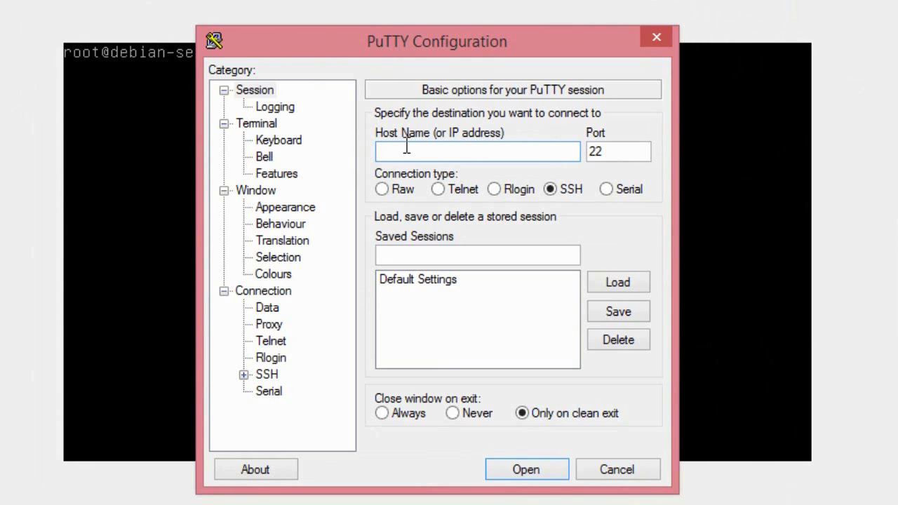
text(192.168.56.2)
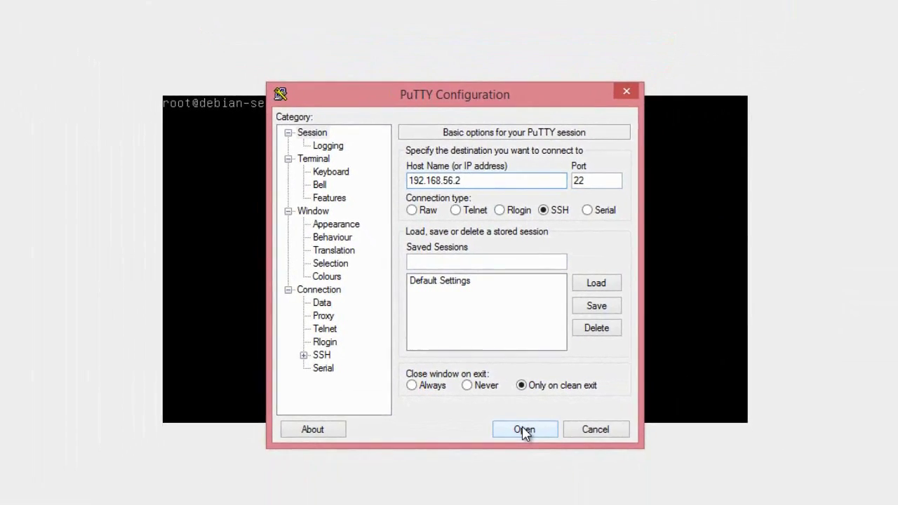
click(523, 429)
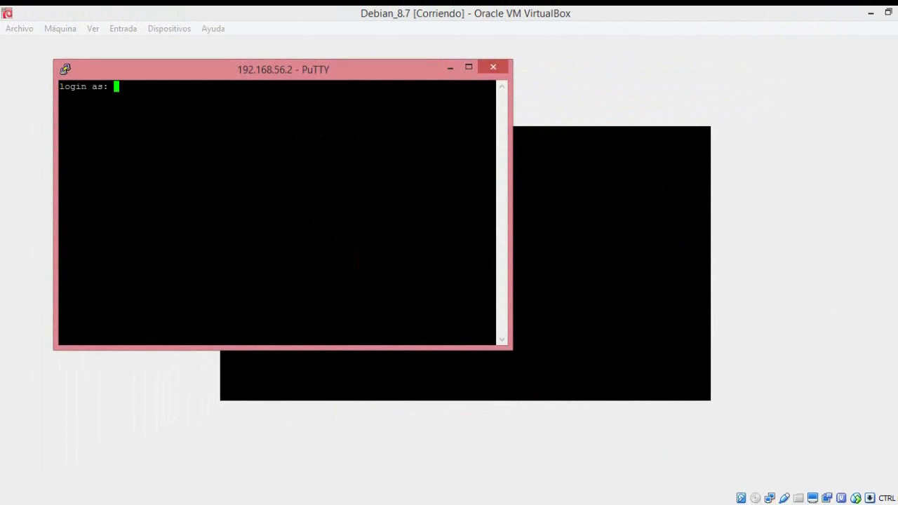
Log in to debian-server in PuTTY with the regular user's name and password.
drag(273, 74, 420, 160)
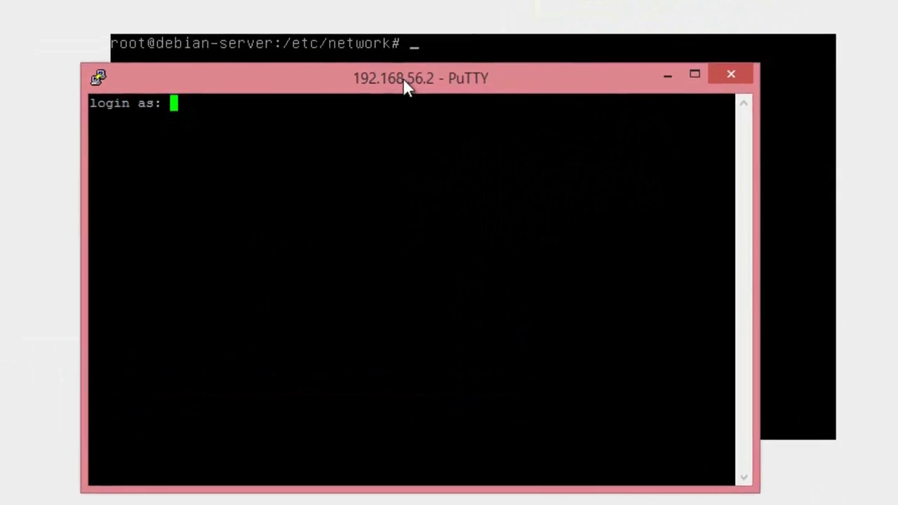
drag(405, 84, 370, 73)
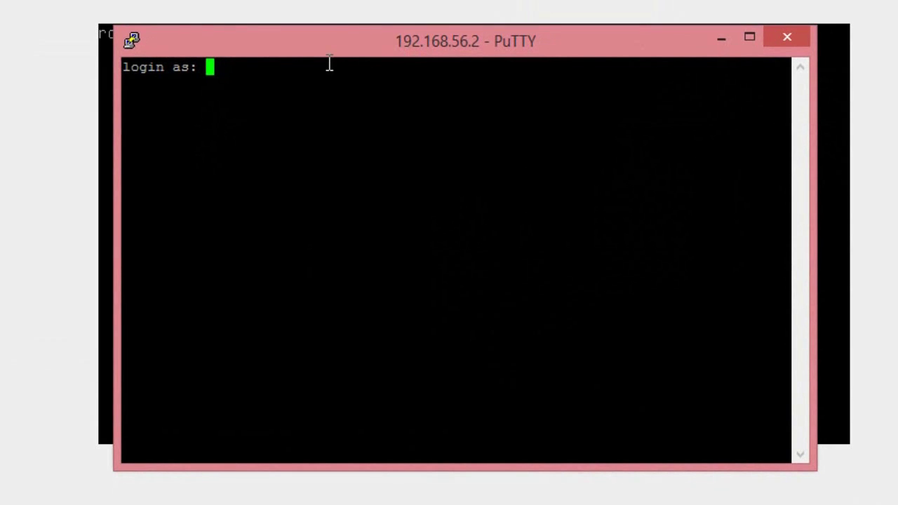
text(jona)
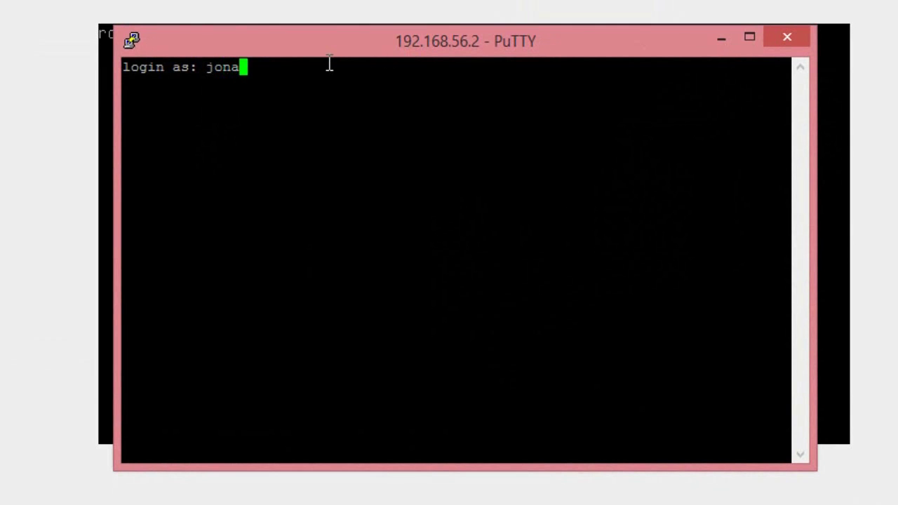
text(than)
key(Return)
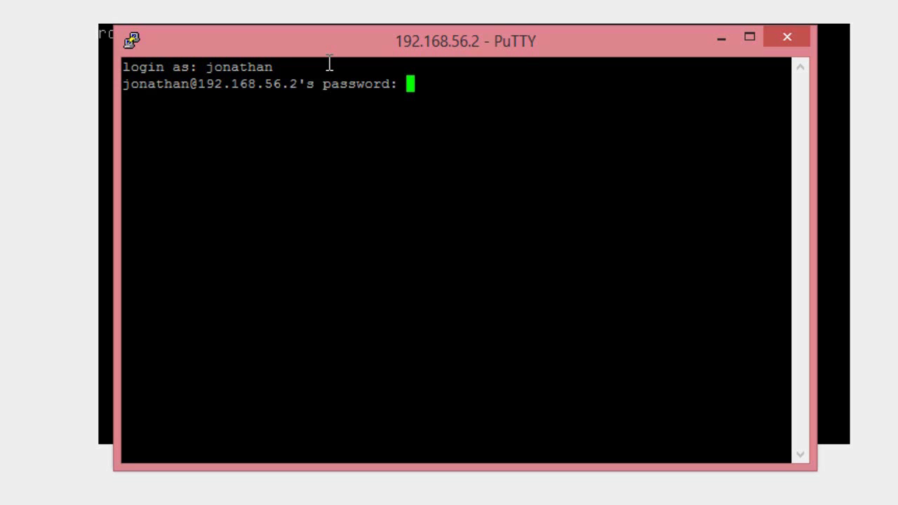
key(Return)
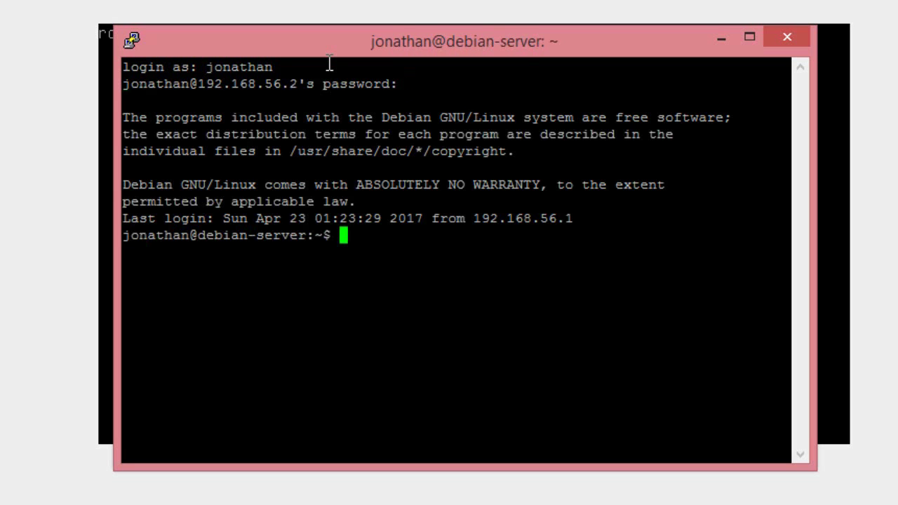
drag(379, 49, 759, 42)
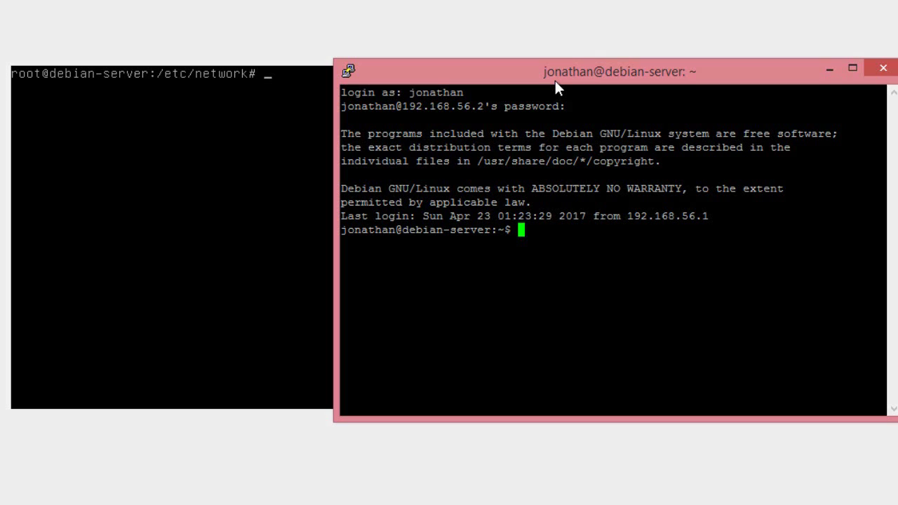
Switch to root with su, entering the root password.
text(su)
key(Return)
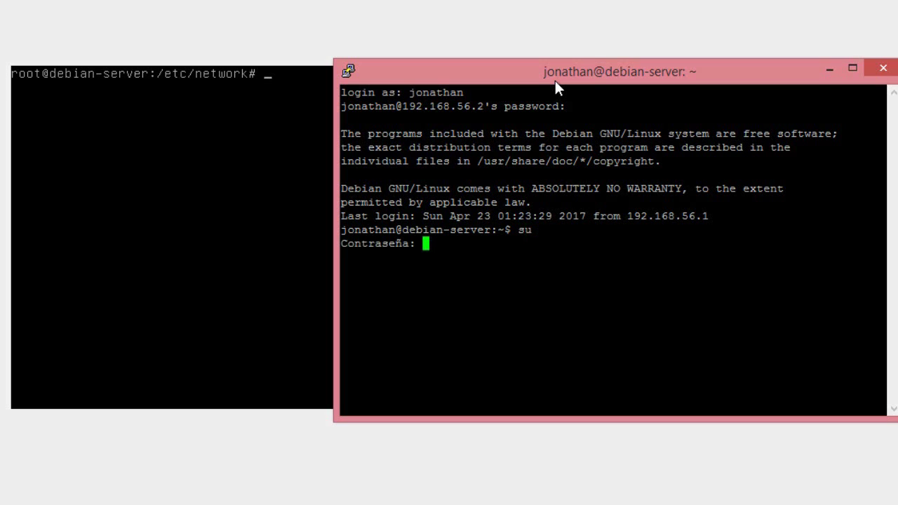
key(Return)
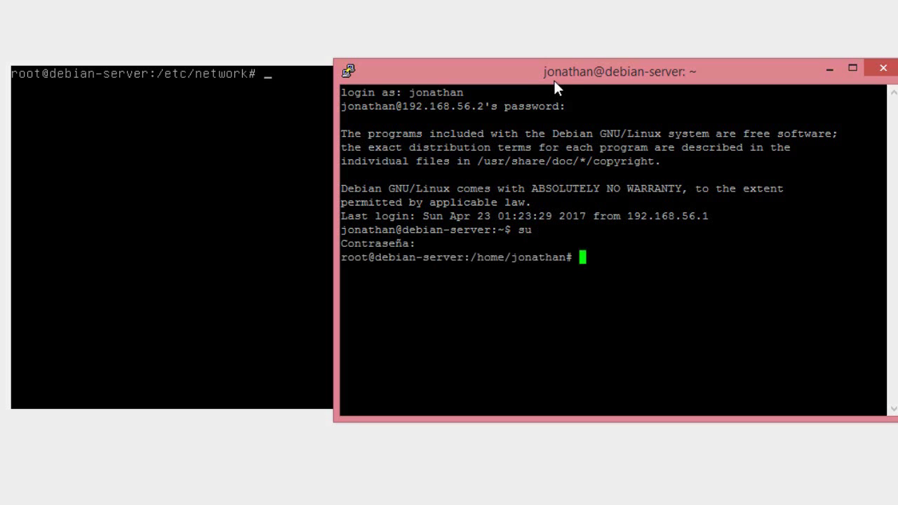
drag(542, 75, 557, 74)
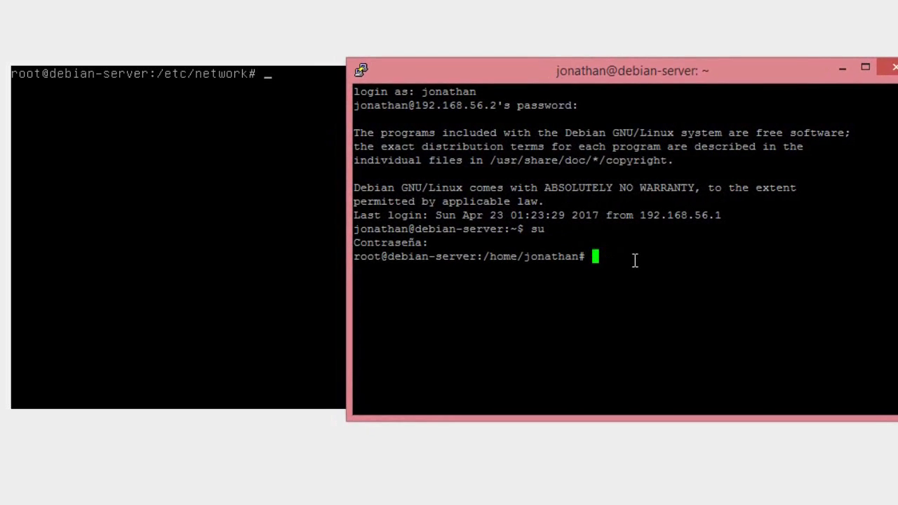
Run halt to shut down the server, then reposition and resize the PuTTY window.
text(halt)
key(Return)
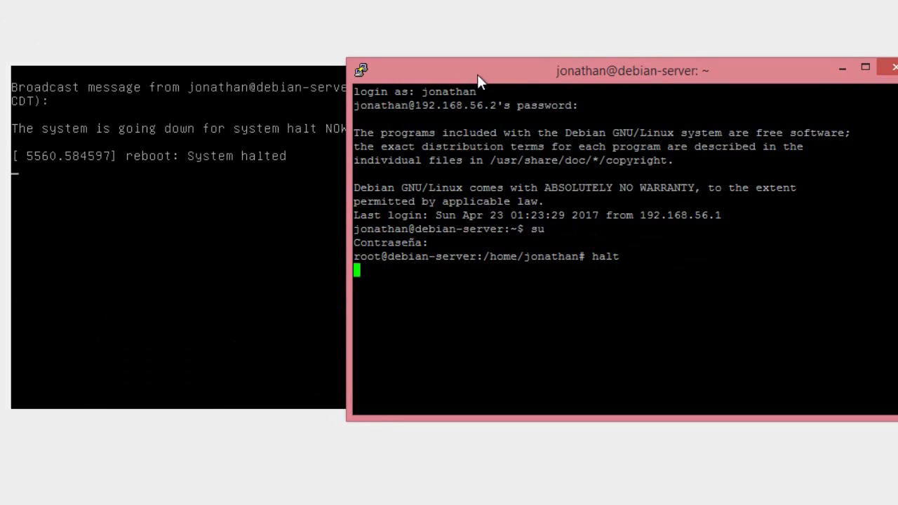
drag(477, 74, 648, 82)
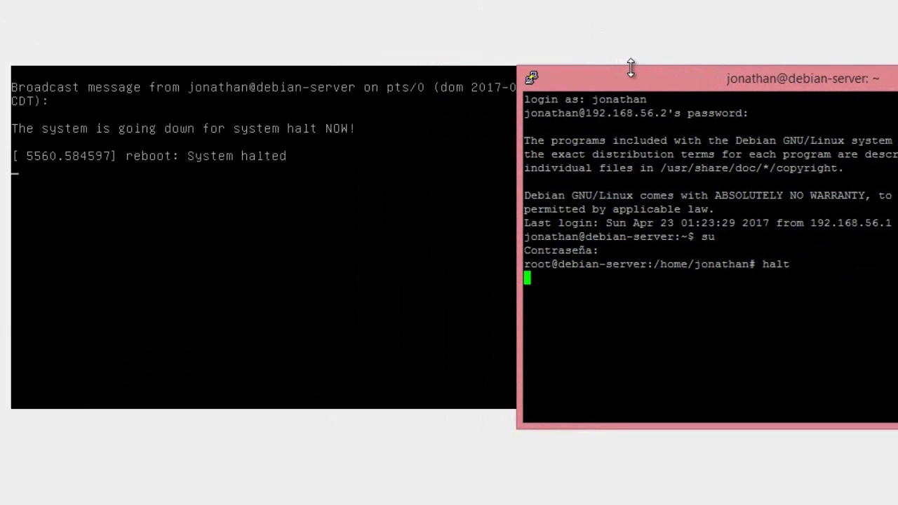
drag(635, 78, 174, 208)
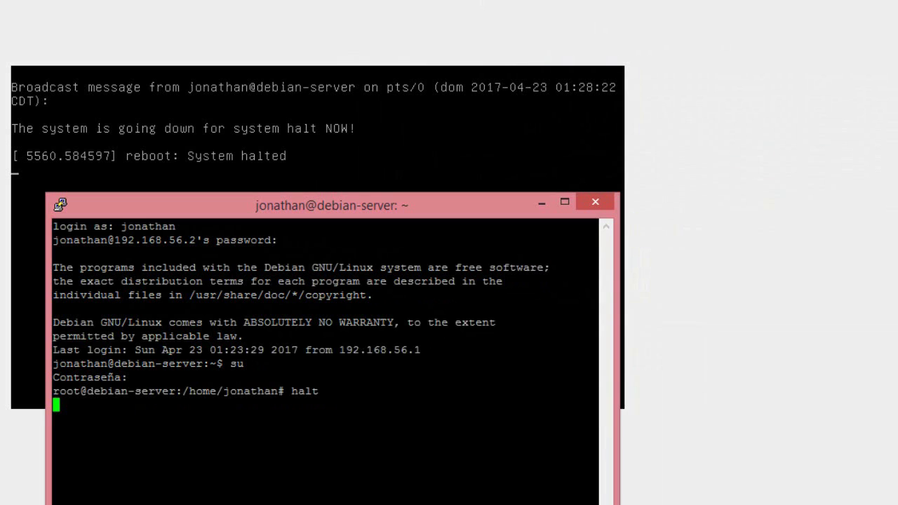
drag(295, 195, 578, 210)
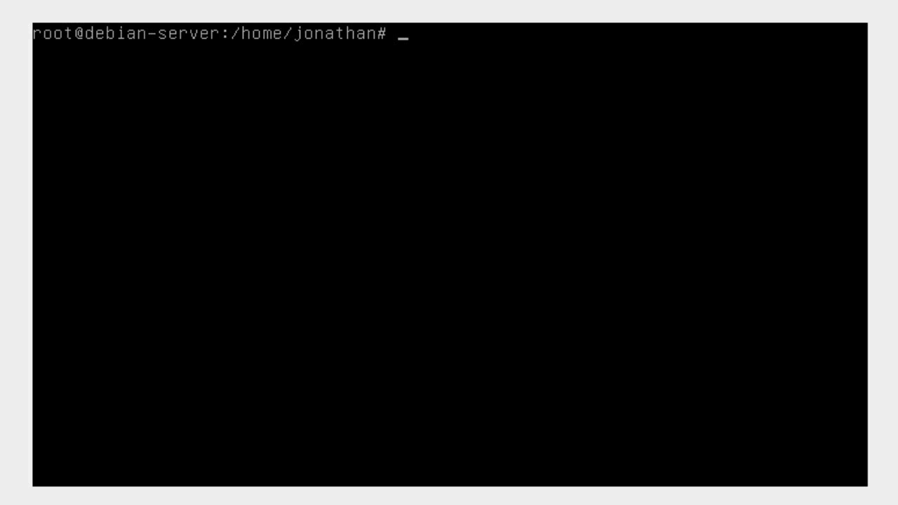
Relaunch PuTTY and open a new SSH connection to 192.168.56.2 on port 22.
mouse_move(855, 128)
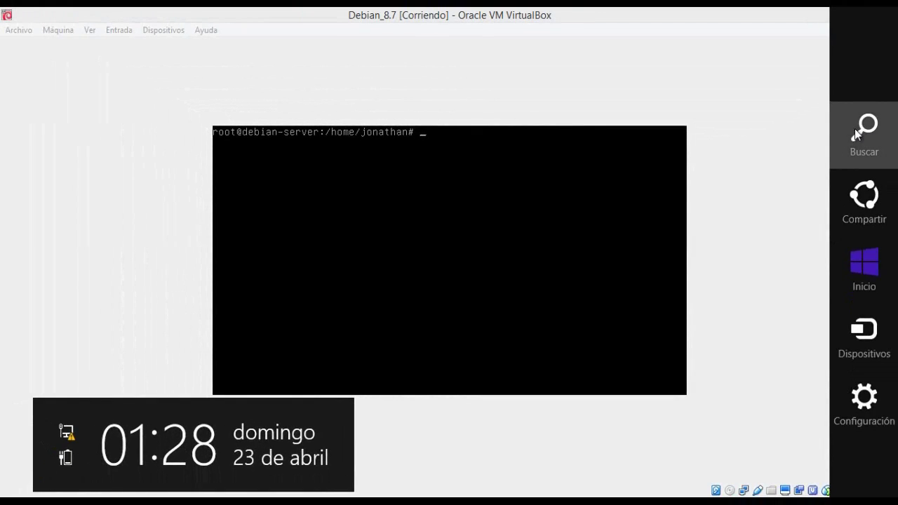
click(855, 128)
text(pu)
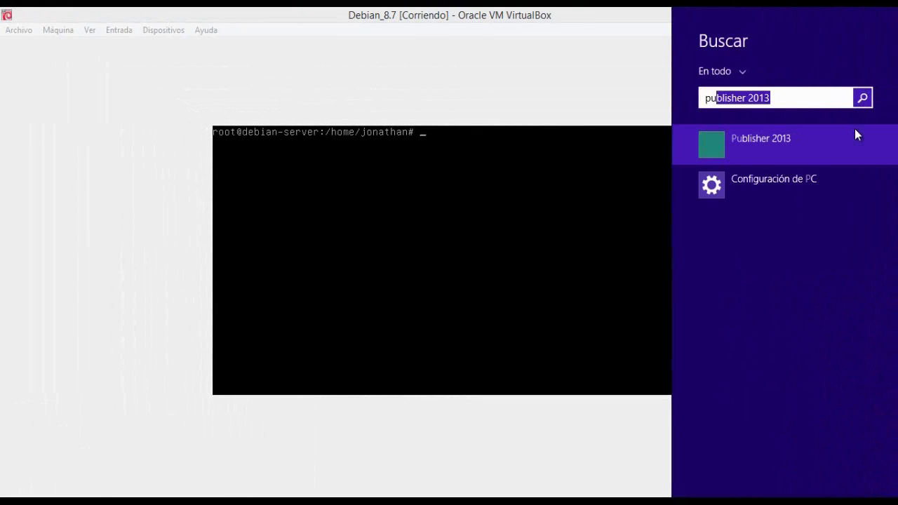
text(tty)
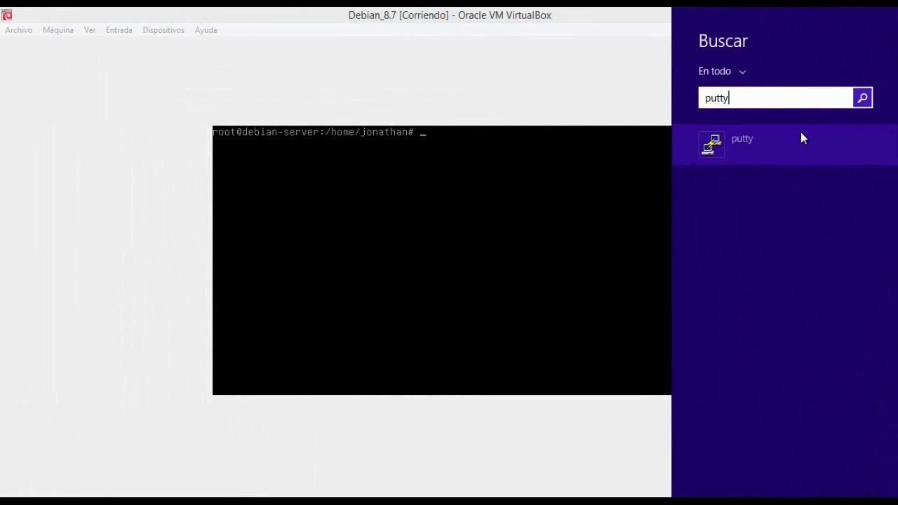
click(801, 132)
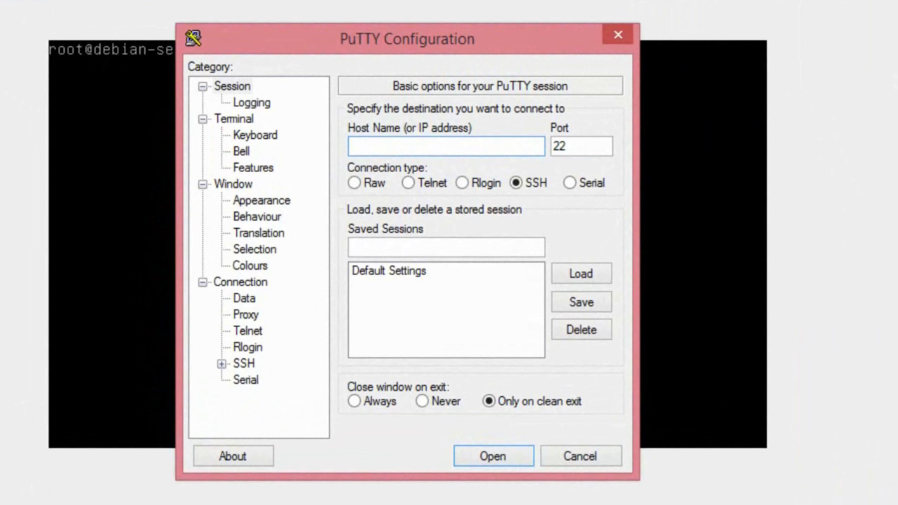
text(192.168.56.)
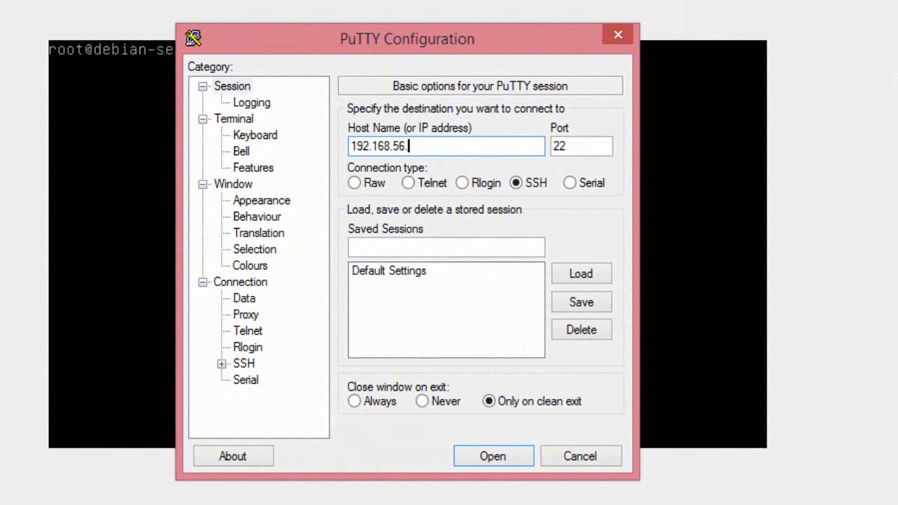
text(2)
click(511, 454)
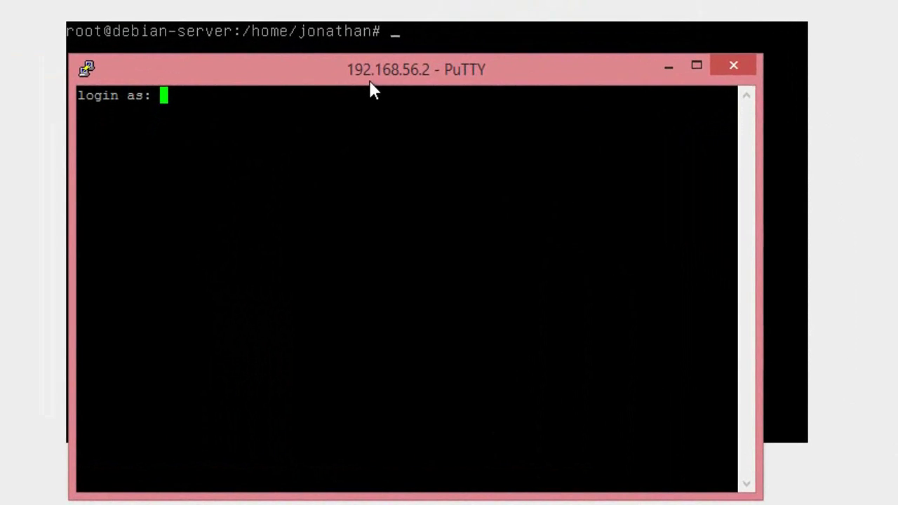
Log in directly as root, entering the root password.
text(root)
key(Return)
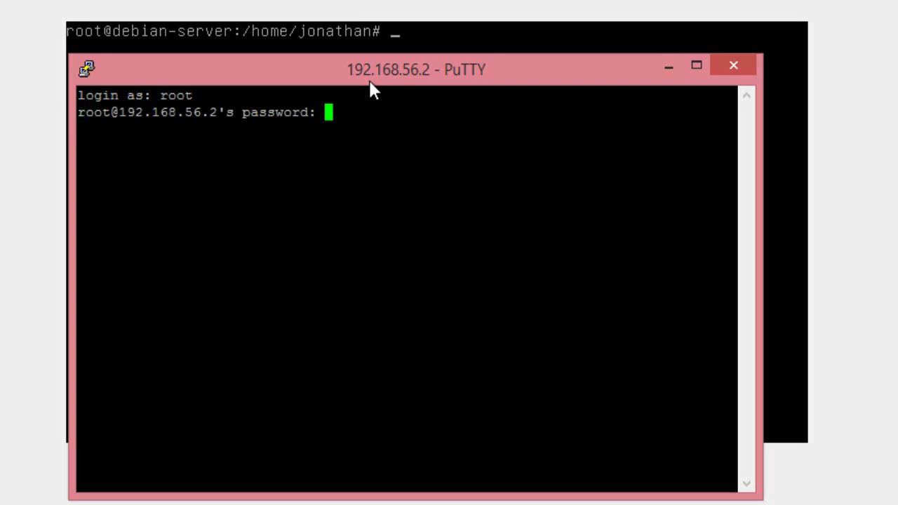
key(Return)
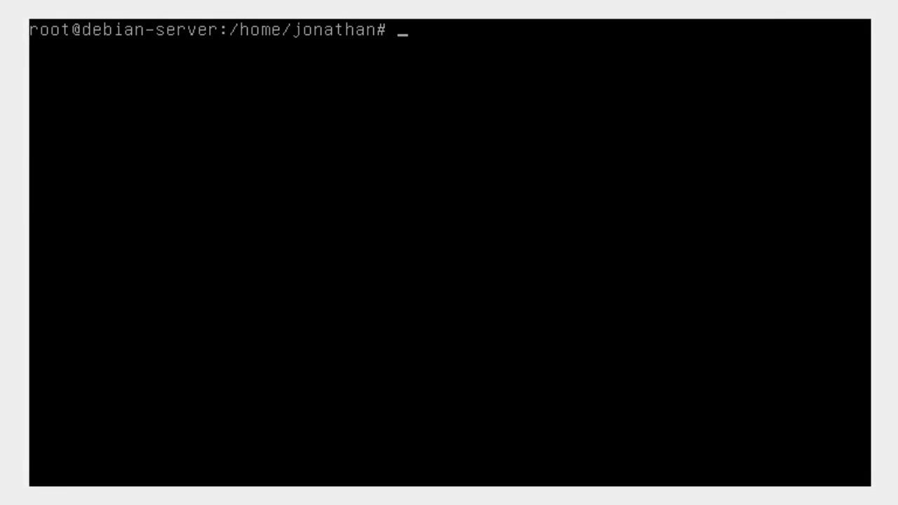
Run nano /etc/ssh/sshd_config, opening the file showing Port 22 and Protocol 2.
text(nano /ey)
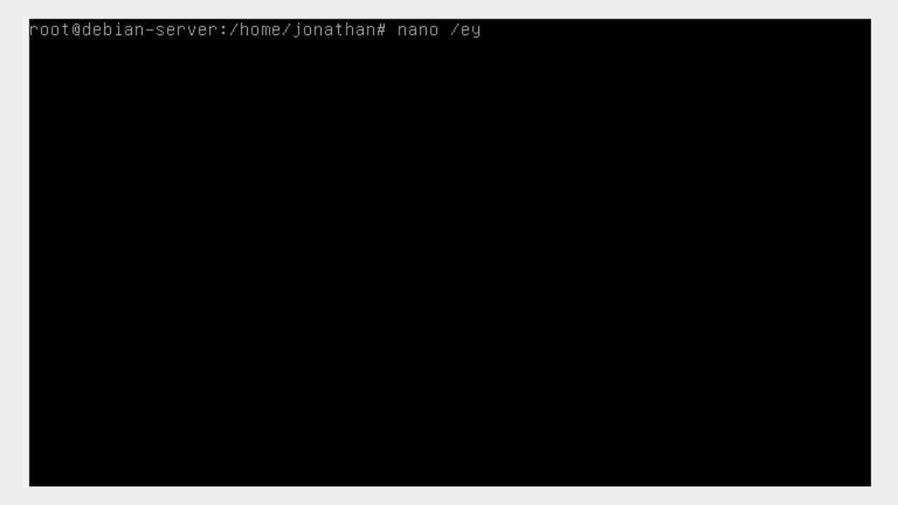
key(BackSpace)
text(tc/ssh/)
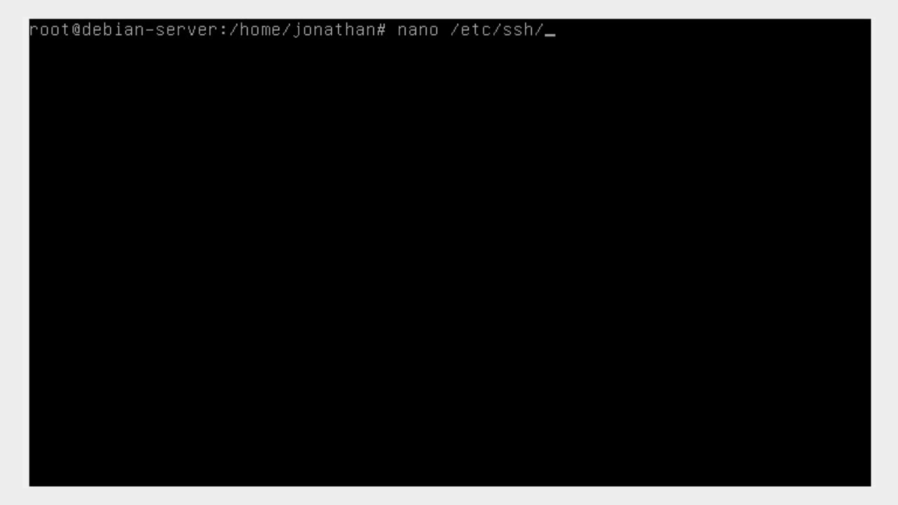
text(sshd_cong)
key(BackSpace)
text(fig)
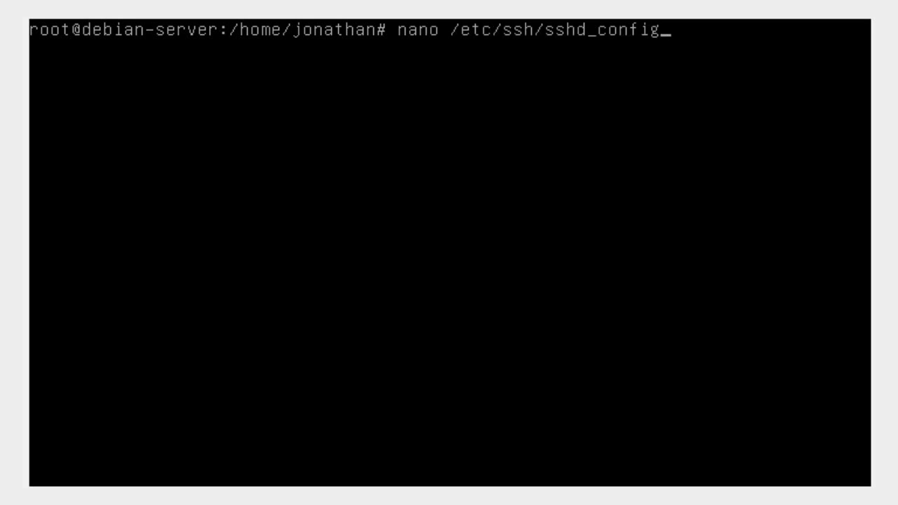
key(Return)
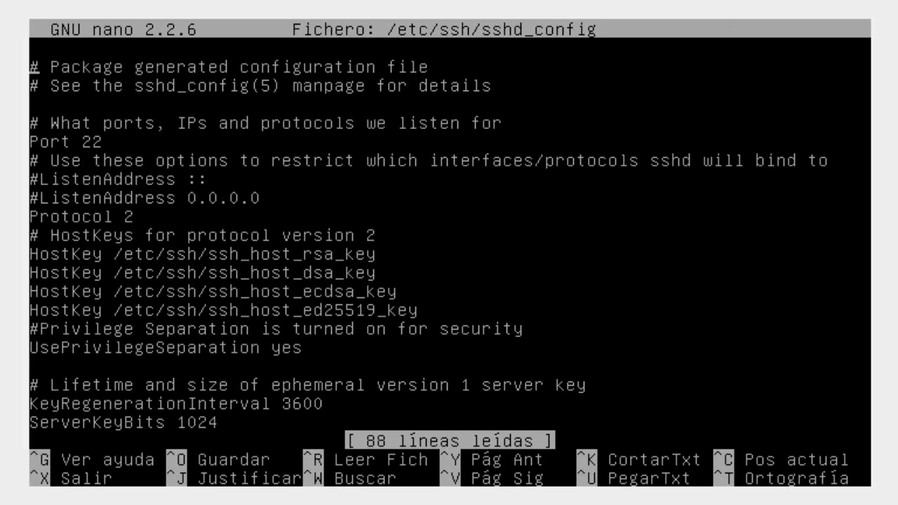
Change the sshd_config Port line from 22 to 503.
key(Down)
key(Down)
key(Down)
key(Down)
key(Down)
key(Down)
key(Up)
key(Up)
key(Up)
key(Right)
key(Down)
key(Right)
key(Right)
key(Right)
key(Right)
key(Right)
key(Right)
key(BackSpace)
key(BackSpace)
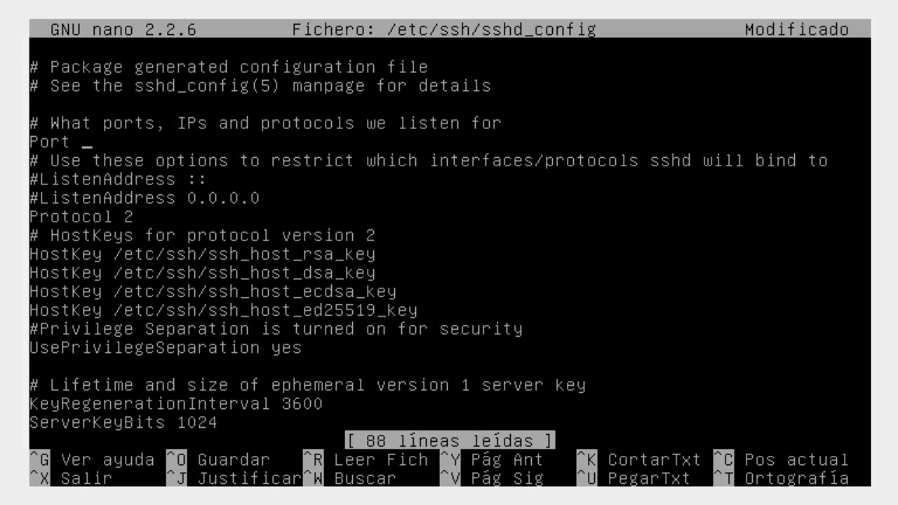
text(503)
Change LoginGraceTime from 120 to 15.
key(Down)
key(Down)
key(Down)
key(Down)
key(Down)
key(Down)
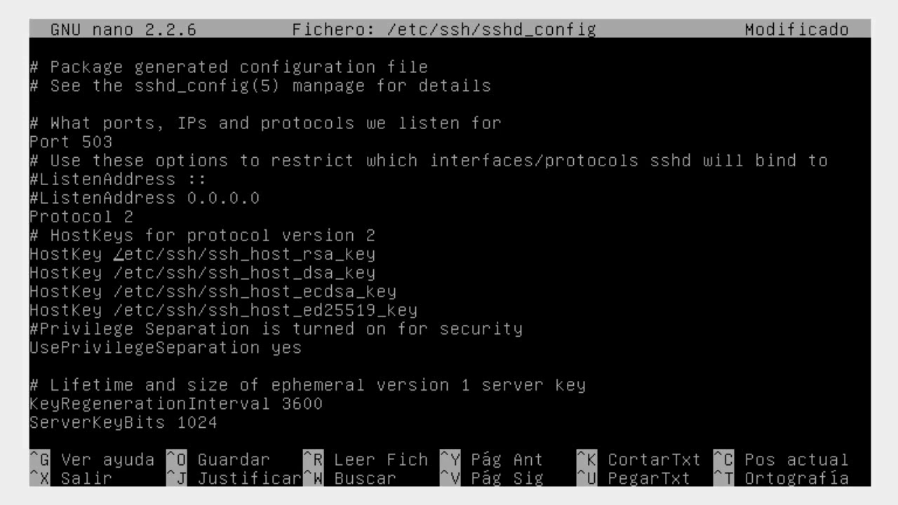
key(Down)
key(Down)
key(Left)
key(Left)
key(Left)
key(Left)
key(Left)
key(Left)
key(Left)
key(Left)
key(Down)
key(Down)
key(Down)
key(Down)
key(Down)
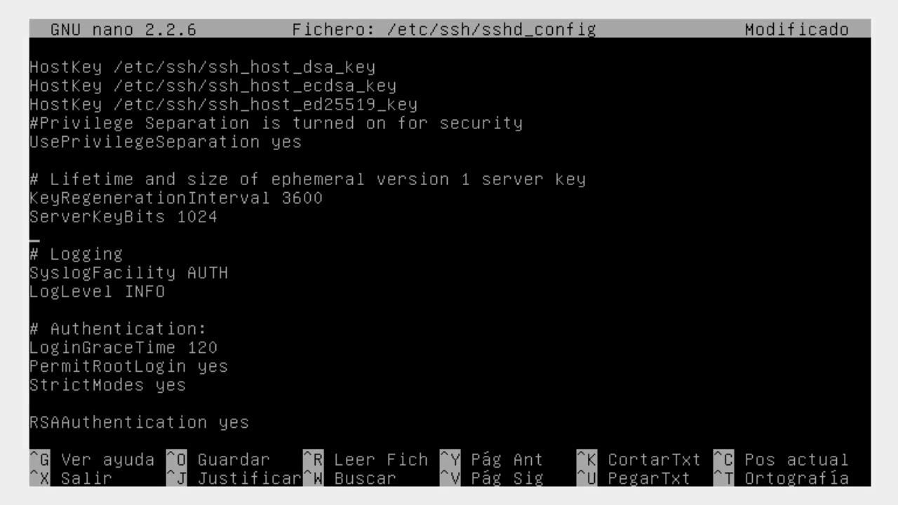
key(Down)
Set PermitRootLogin to no instead of yes.
key(Down)
key(Down)
key(Down)
key(Down)
key(Down)
key(Right)
key(Right)
key(Right)
key(Right)
key(Right)
key(Right)
key(Right)
key(Right)
key(Right)
key(Right)
key(Right)
key(Right)
key(Right)
key(Right)
key(Right)
key(Right)
key(Right)
key(Right)
key(BackSpace)
key(BackSpace)
key(BackSpace)
text(15)
key(Down)
key(End)
key(BackSpace)
key(BackSpace)
key(BackSpace)
text(no)
key(Down)
key(Down)
Add a new MaxAuthTries 3 line and review the remaining authentication settings.
text(Max)
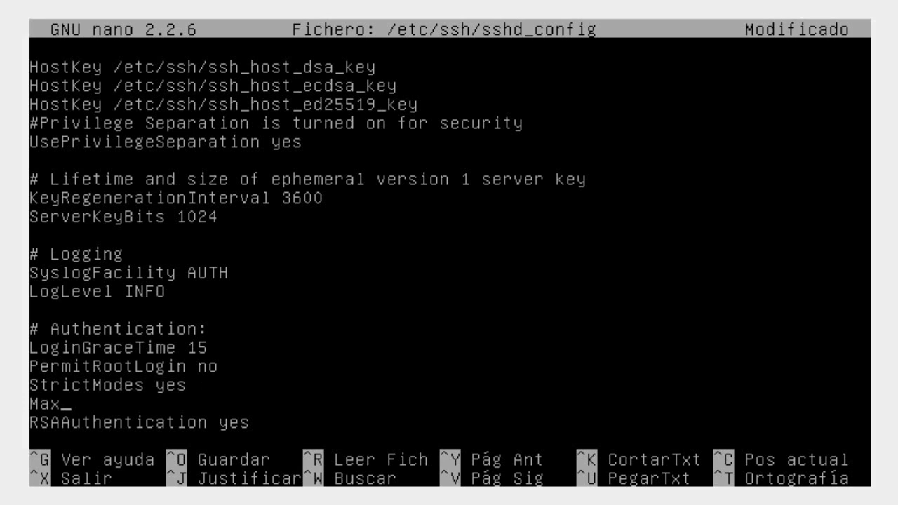
text(Autho)
key(BackSpace)
text(R)
key(BackSpace)
text(Tries)
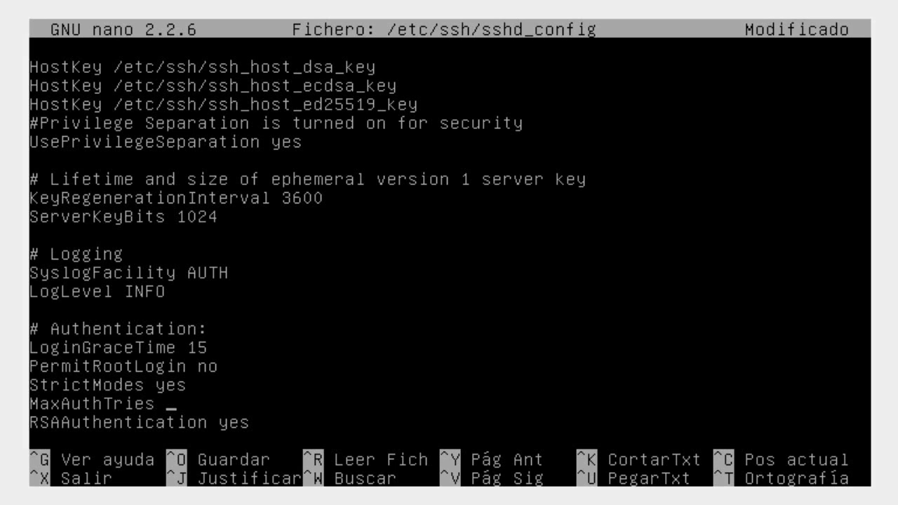
text( 3)
click(182, 423)
key(Down)
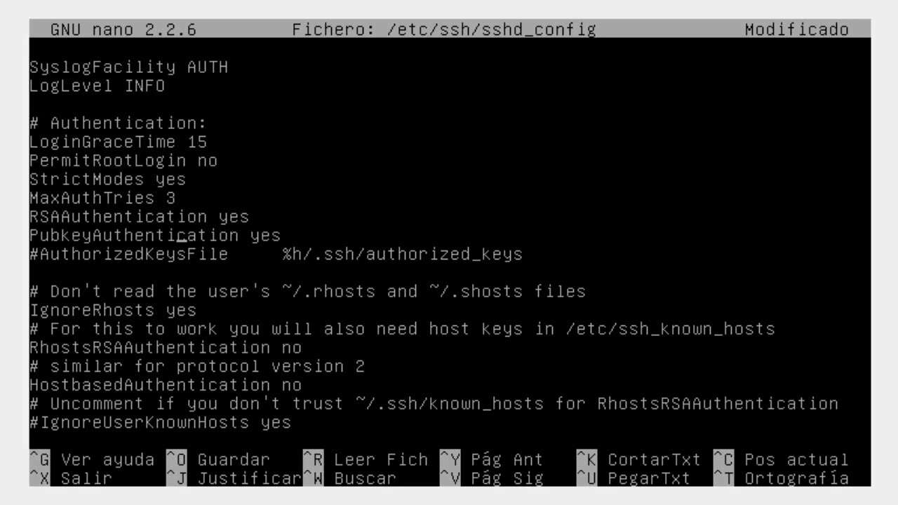
key(Down)
key(Down)
key(Down)
key(Down)
key(Down)
key(Down)
key(Down)
key(Down)
Write the changes to /etc/ssh/sshd_config and exit nano to the root shell.
key(ctrl+o)
key(Return)
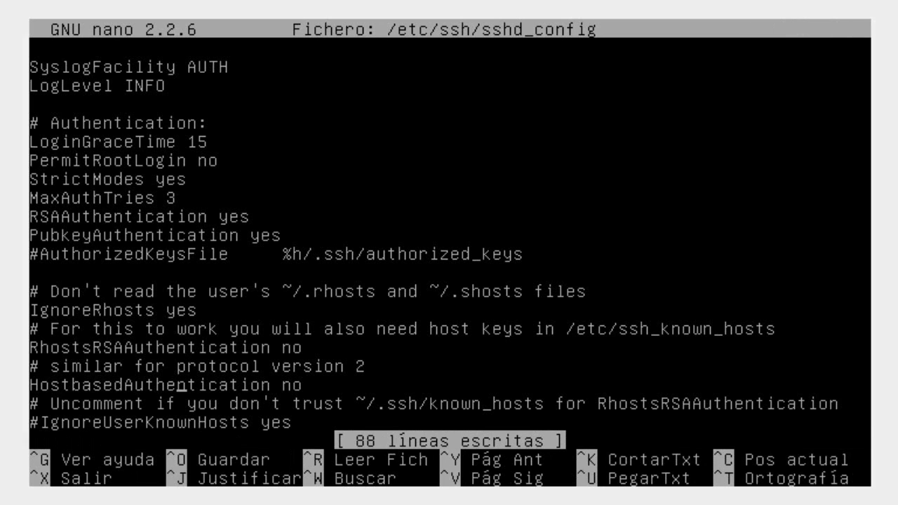
key(ctrl+x)
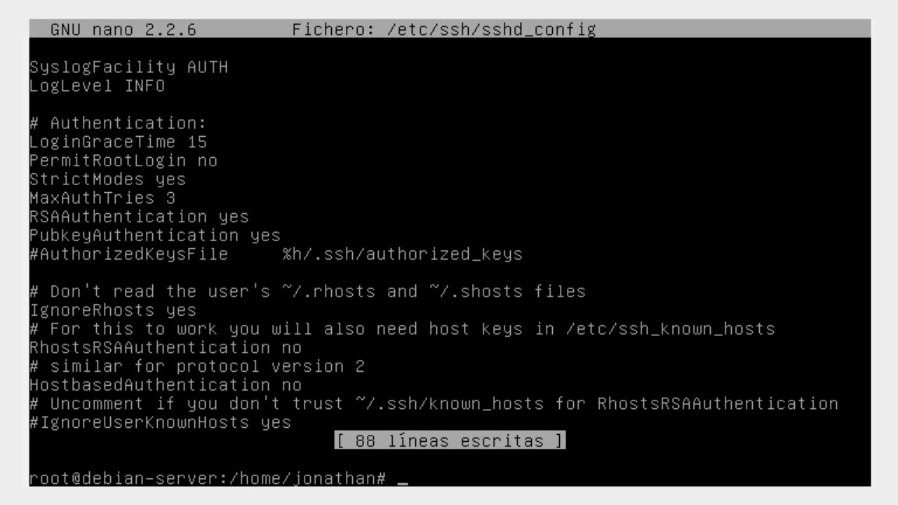
Clear the console and stop SSH with /etc/init.d/ssh stop.
text(/)
key(BackSpace)
key(ctrl+l)
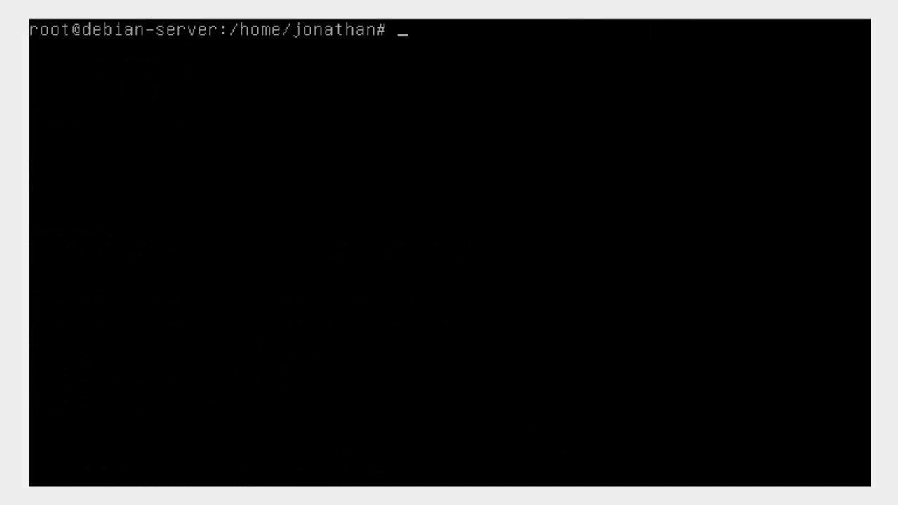
text(/rtc)
key(BackSpace)
key(BackSpace)
text(e)
key(BackSpace)
key(BackSpace)
text(ey)
key(BackSpace)
text(tc/init)
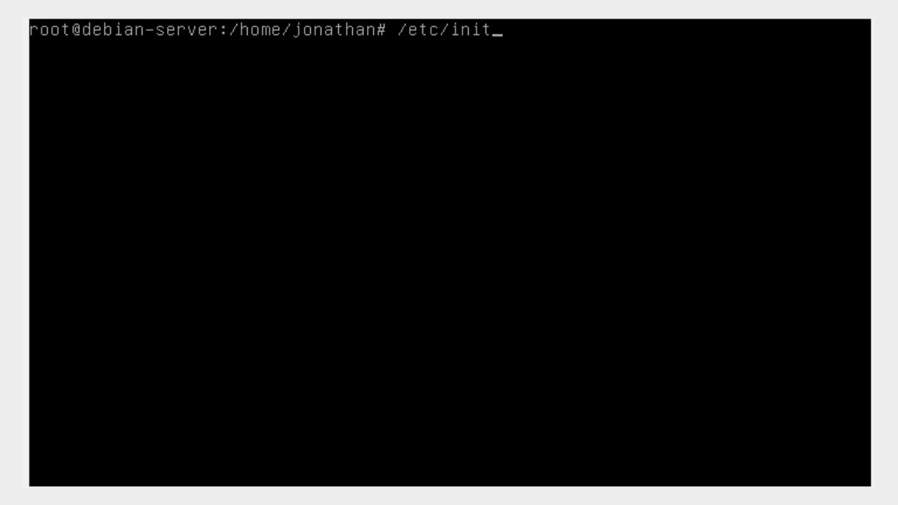
text(.d/)
text(ssh stop)
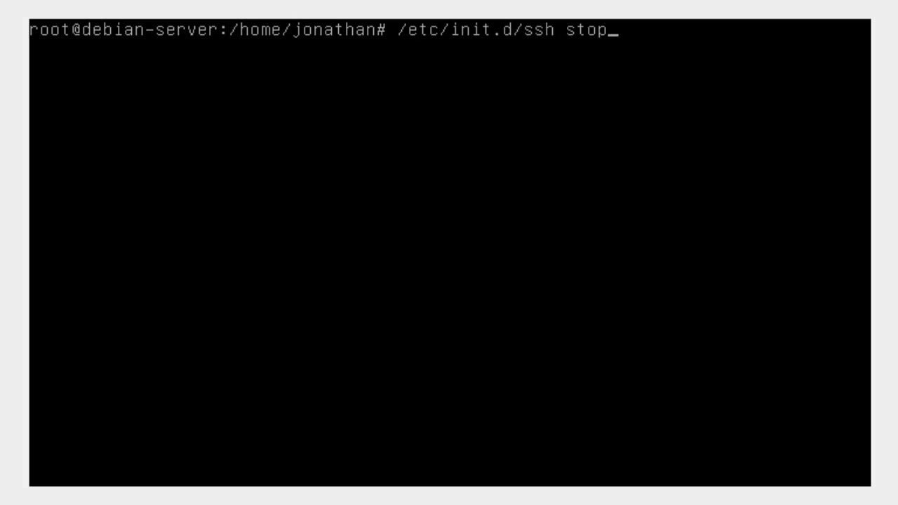
key(Return)
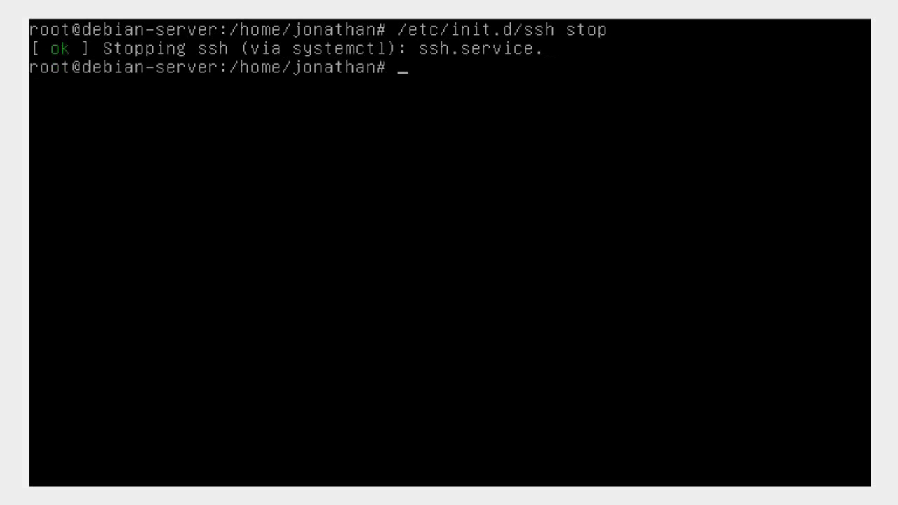
Start SSH again with /etc/init.d/ssh start.
key(Up)
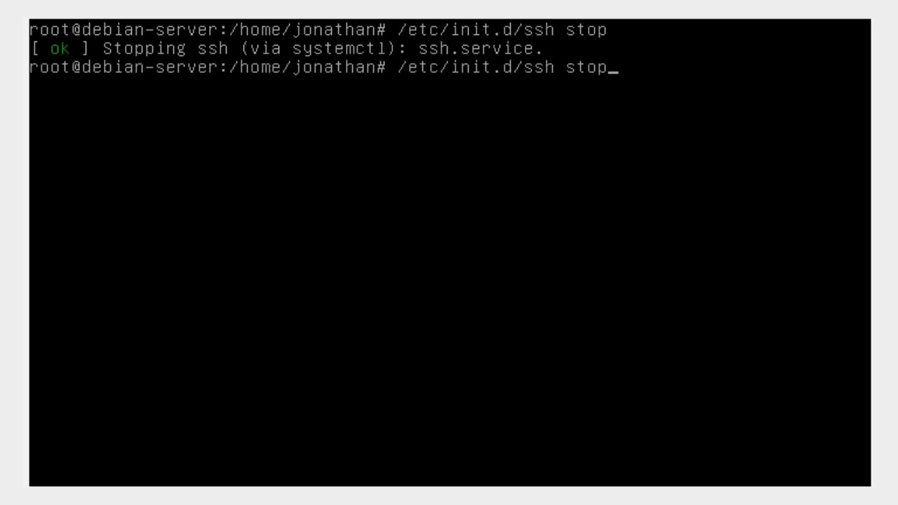
key(BackSpace)
key(BackSpace)
text(art)
key(Return)
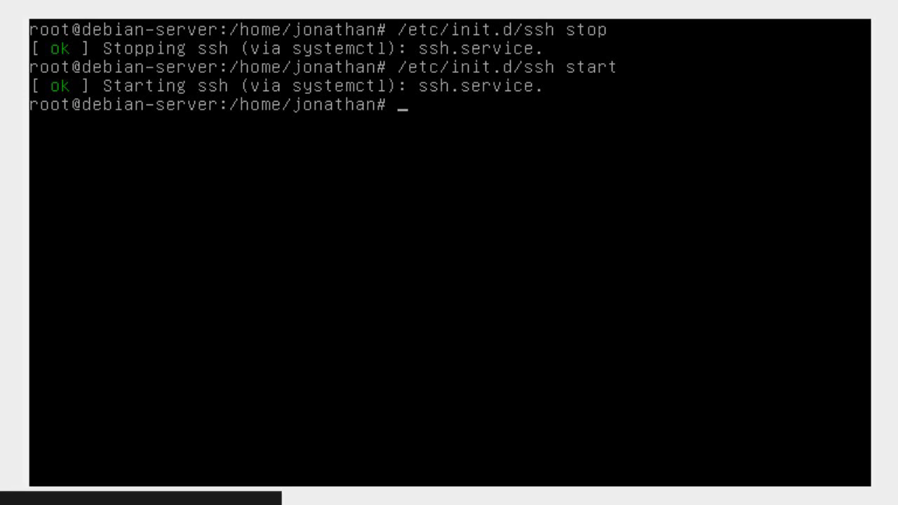
key(super+Tab)
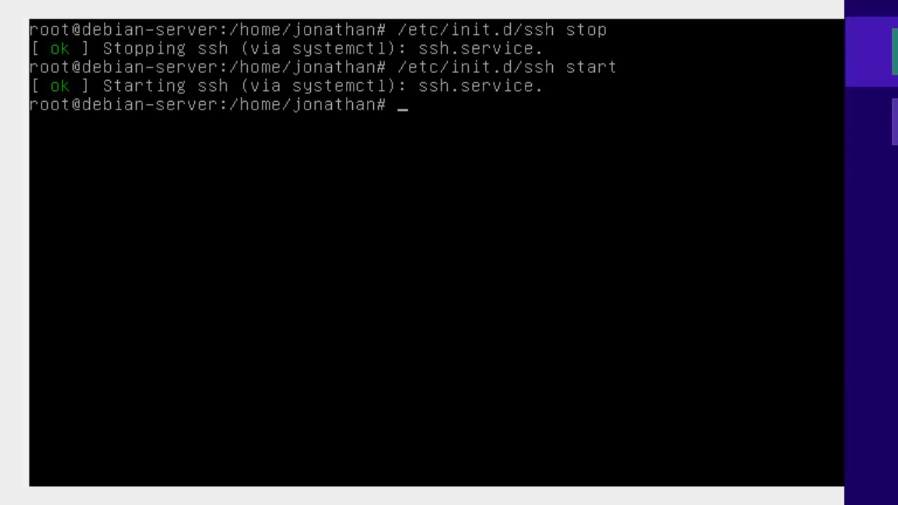
Try a PuTTY connection to 192.168.56.2 on port 22, dismiss the refusal, and close it.
key(Return)
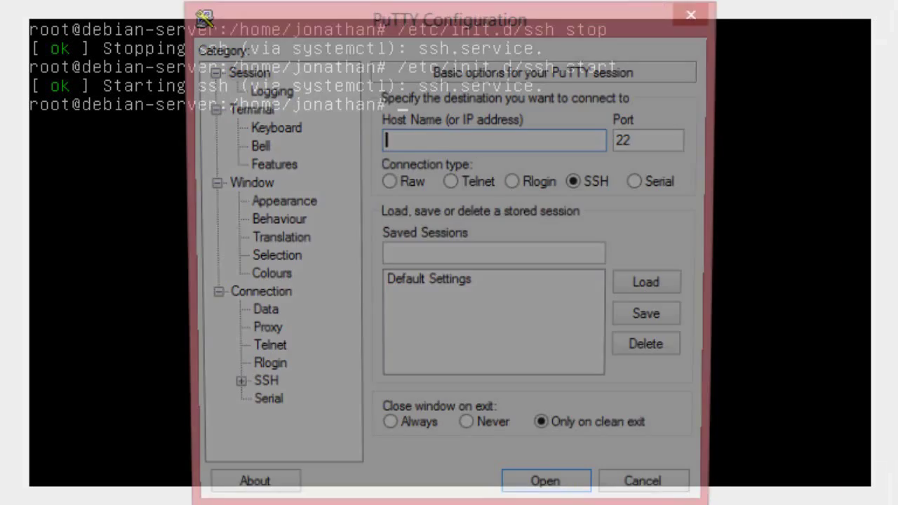
text(192)
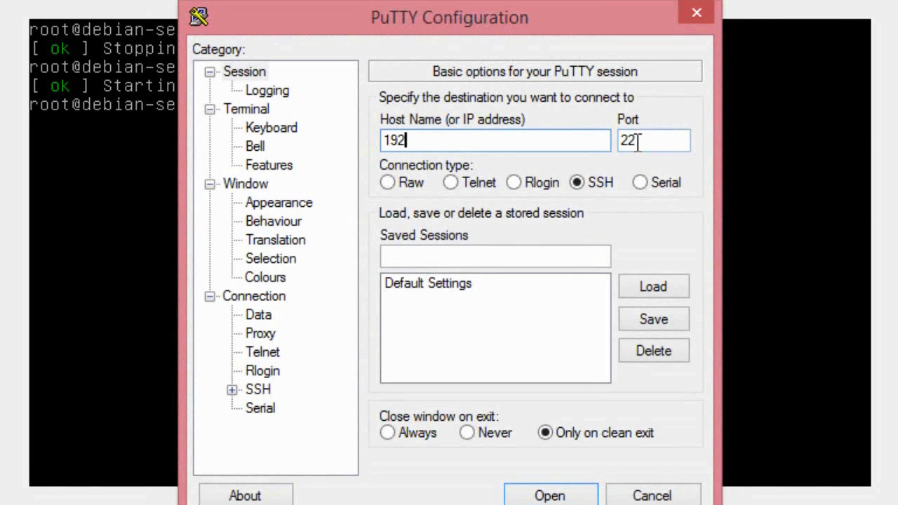
text(.168.56.2)
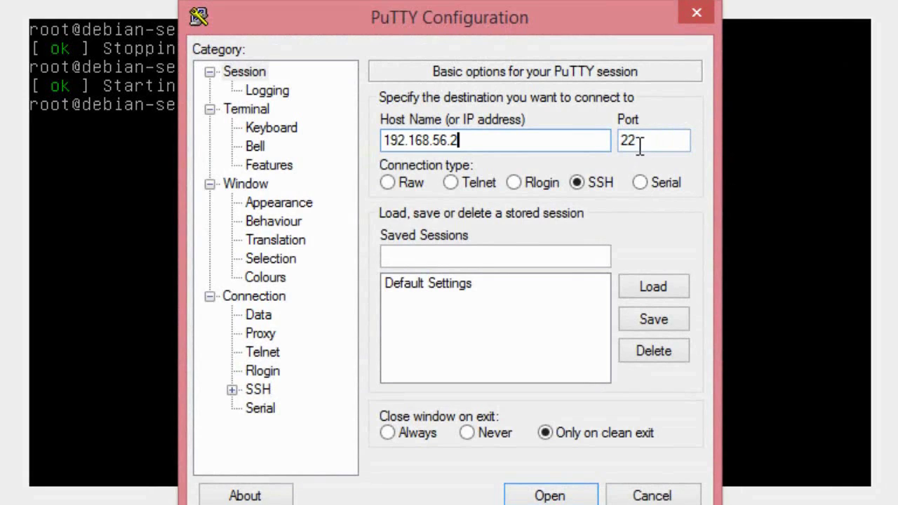
click(560, 495)
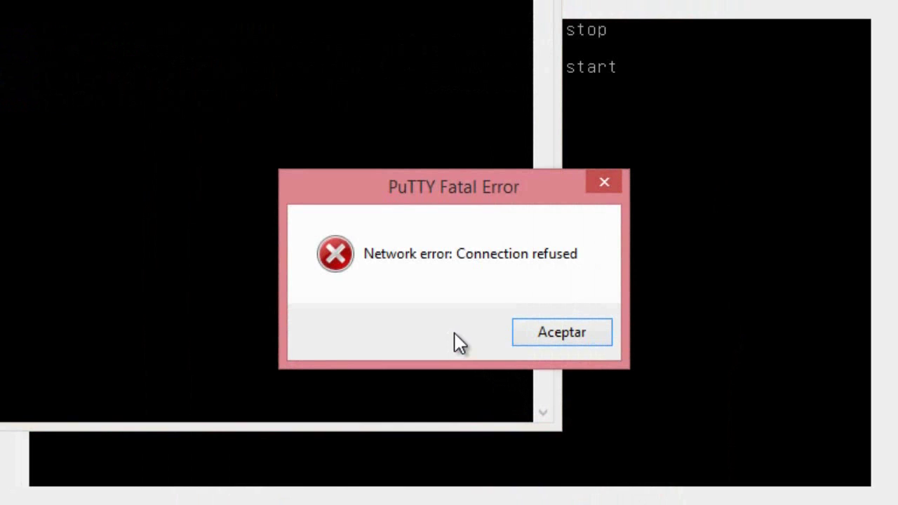
click(546, 336)
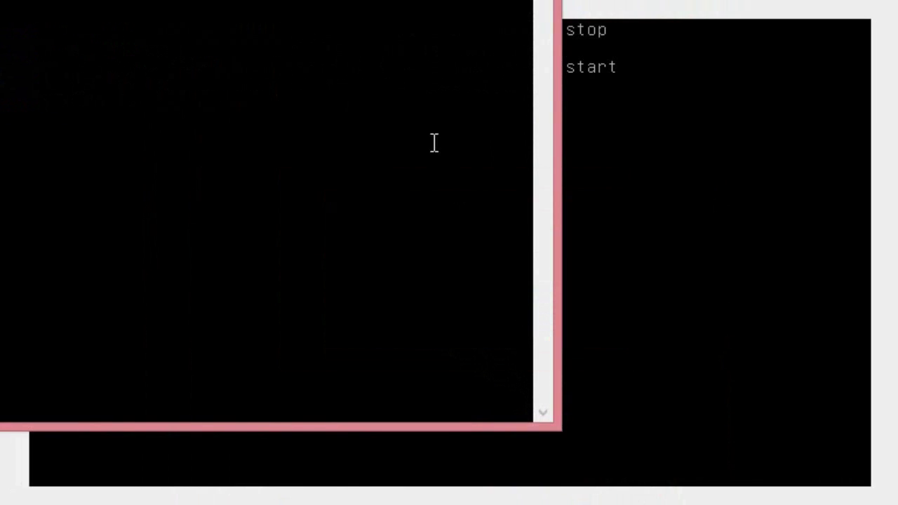
click(494, 1)
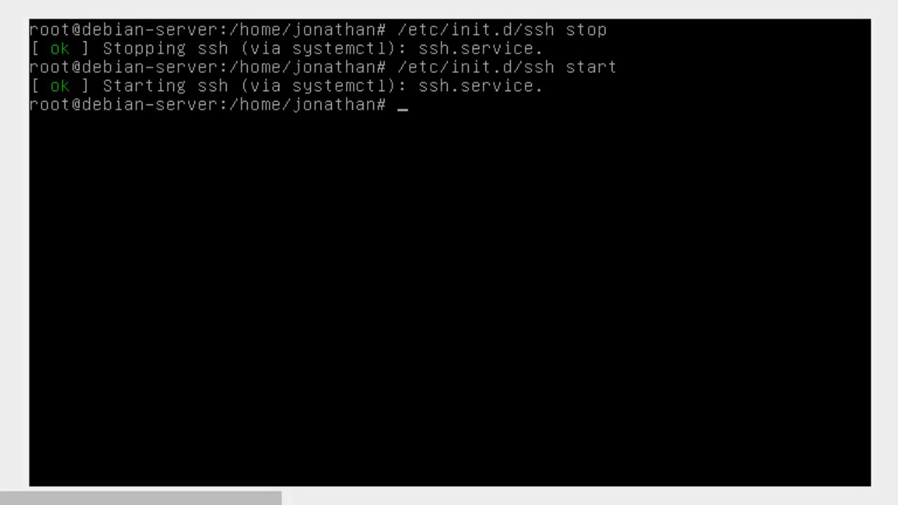
Connect PuTTY to 192.168.56.2 on port 503 and accept the server's host key.
key(super)
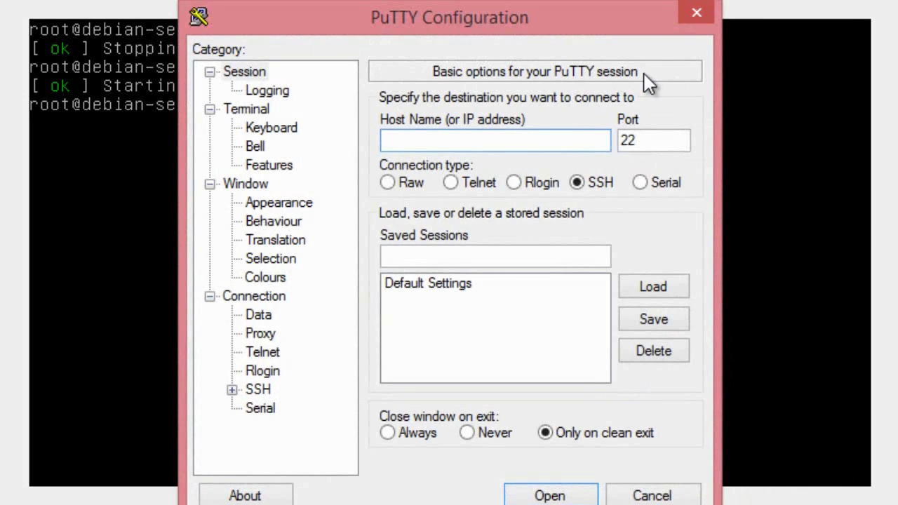
text(192.168.56.2)
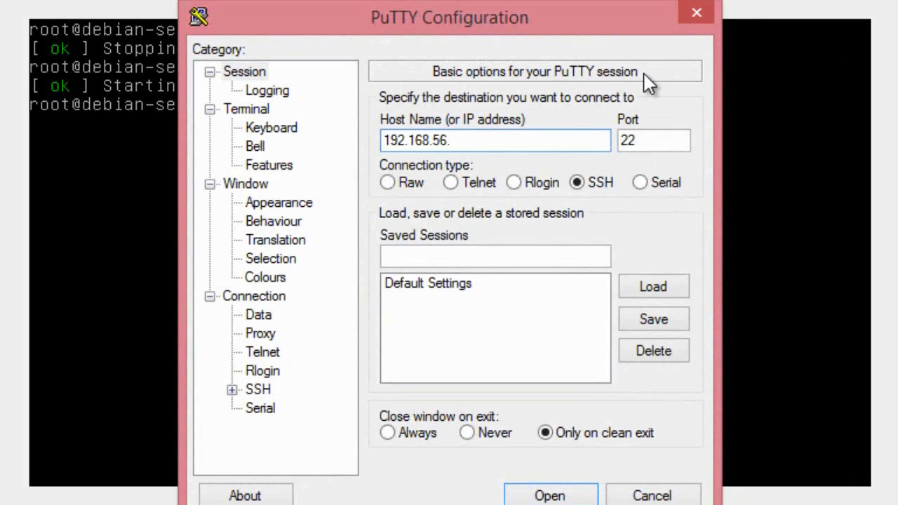
double_click(652, 143)
text(503)
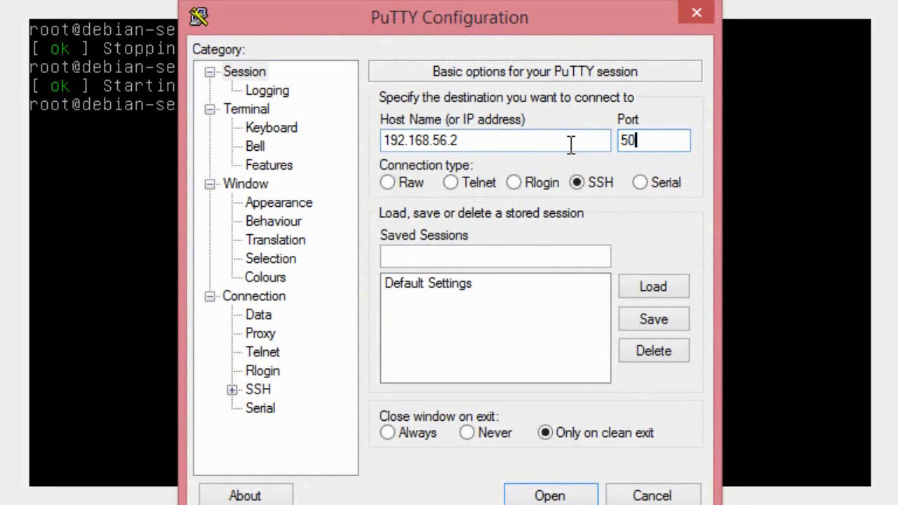
click(546, 492)
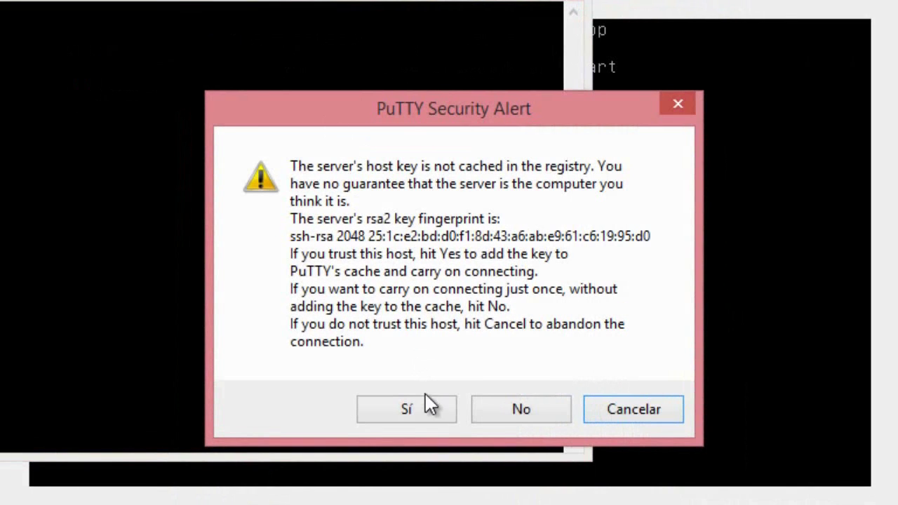
click(419, 407)
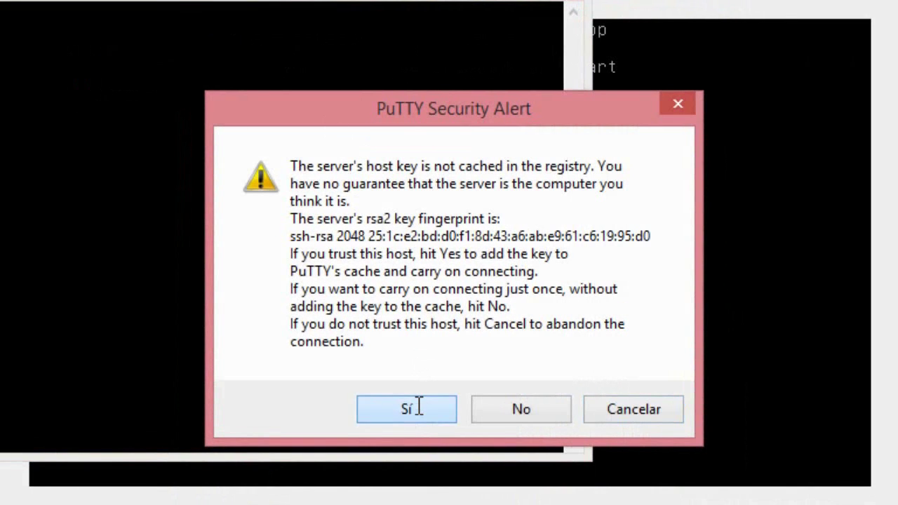
Attempt a root login, dismiss the connection-closed error, and close the session.
drag(231, 2, 361, 29)
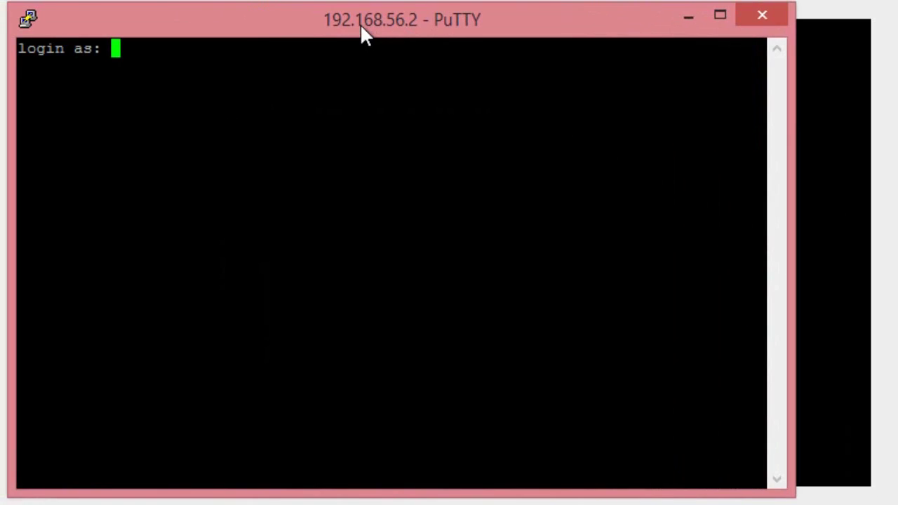
text(root)
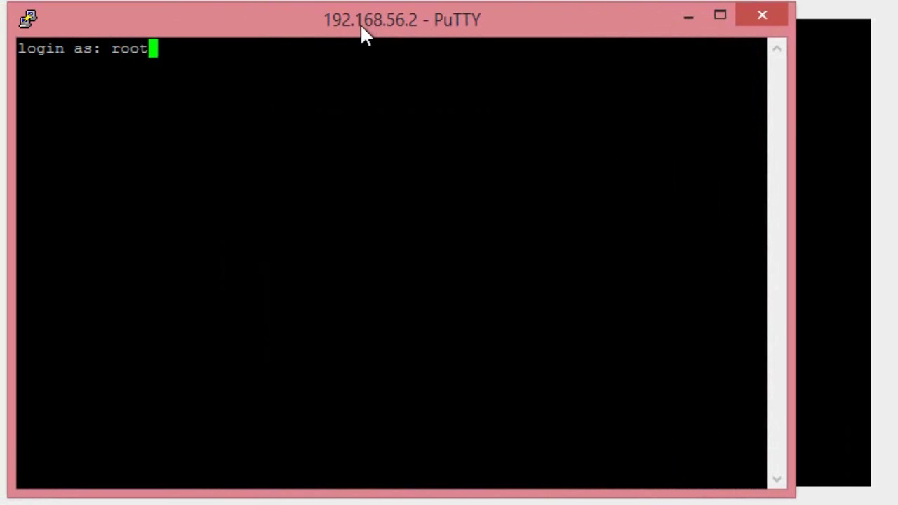
key(Return)
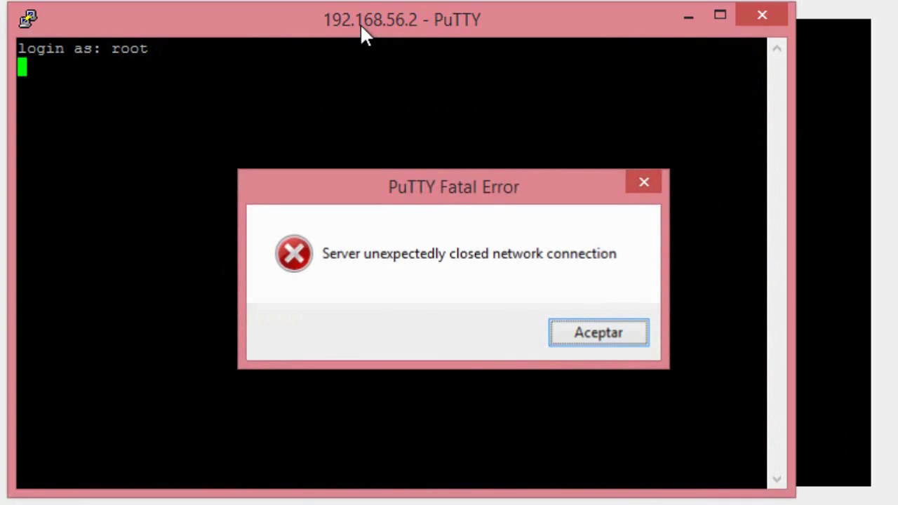
key(Return)
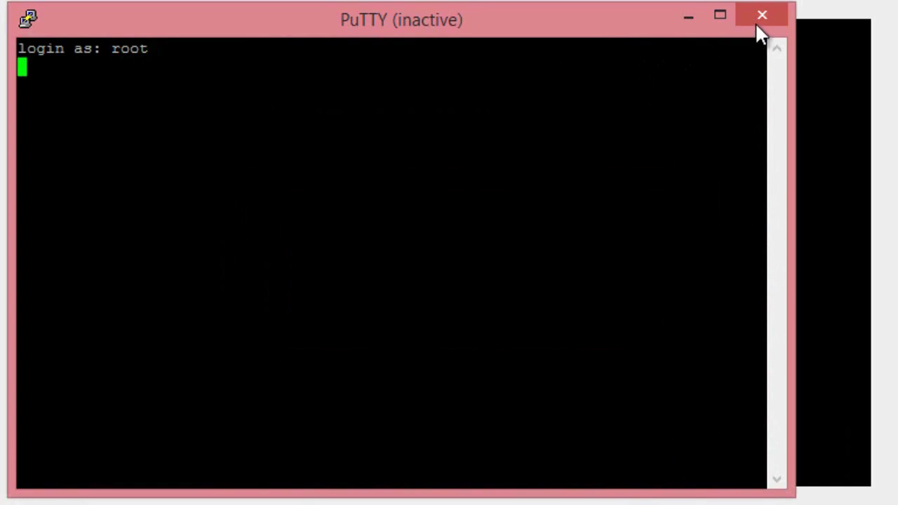
click(760, 15)
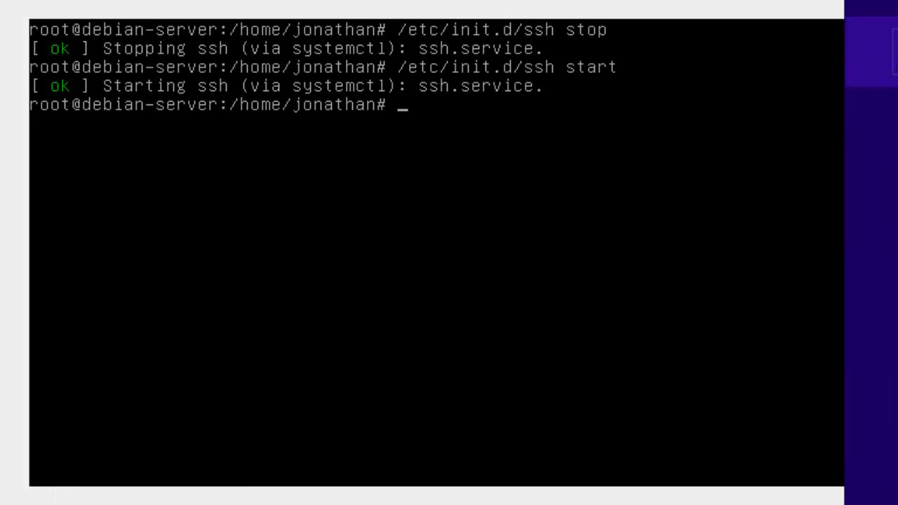
Reconnect to 192.168.56.2 on port 503, then close the session after the server drops it.
text(19)
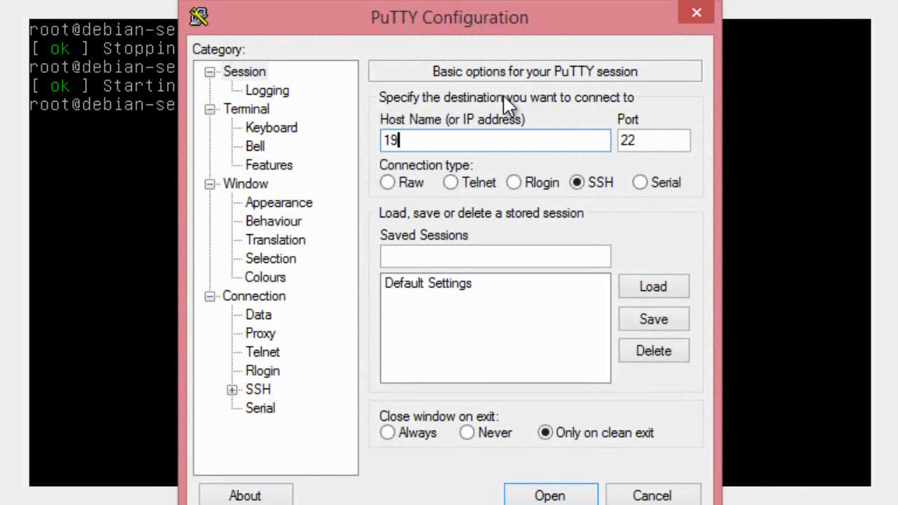
text(922)
key(BackSpace)
key(BackSpace)
text(2)
key(BackSpace)
key(BackSpace)
key(BackSpace)
text(92.168.56.2)
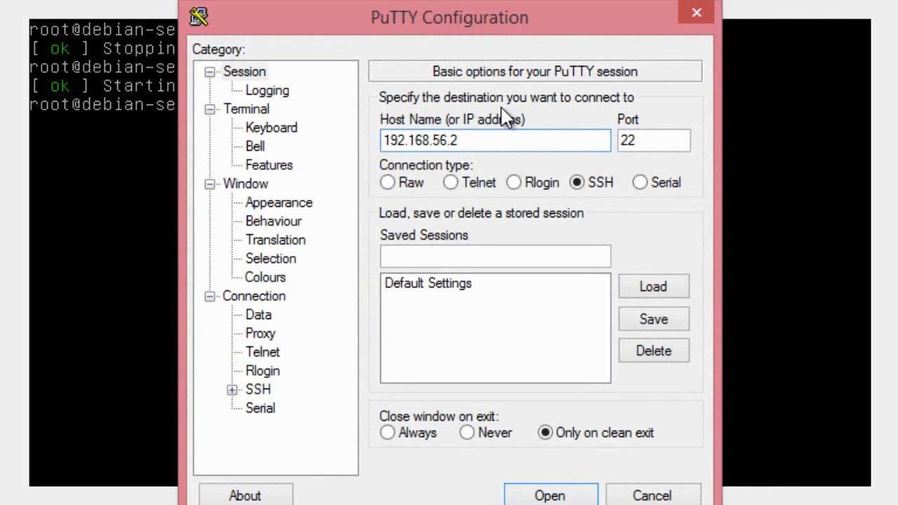
double_click(674, 140)
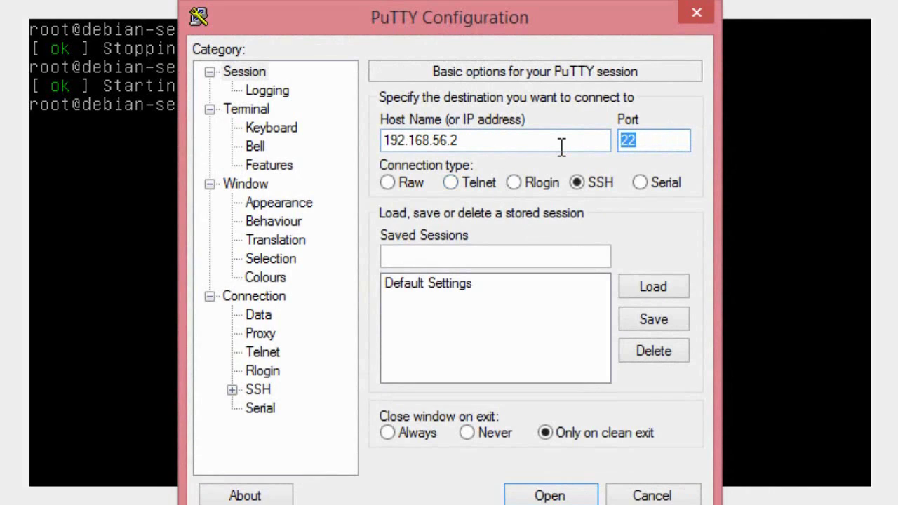
text(503)
click(554, 495)
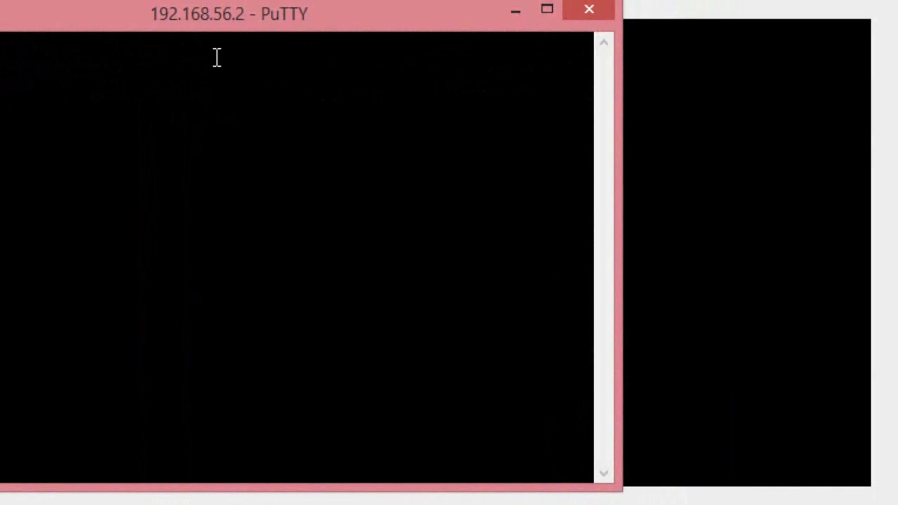
drag(242, 33, 450, 59)
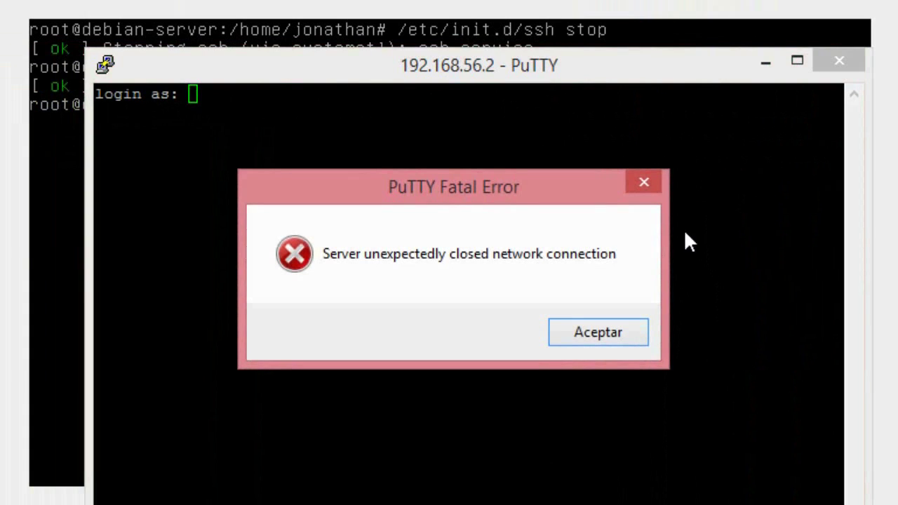
click(600, 332)
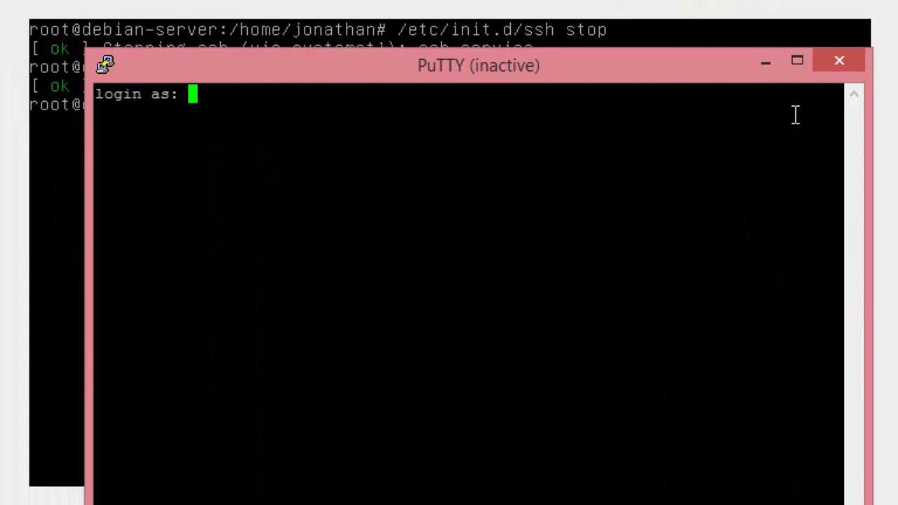
click(847, 67)
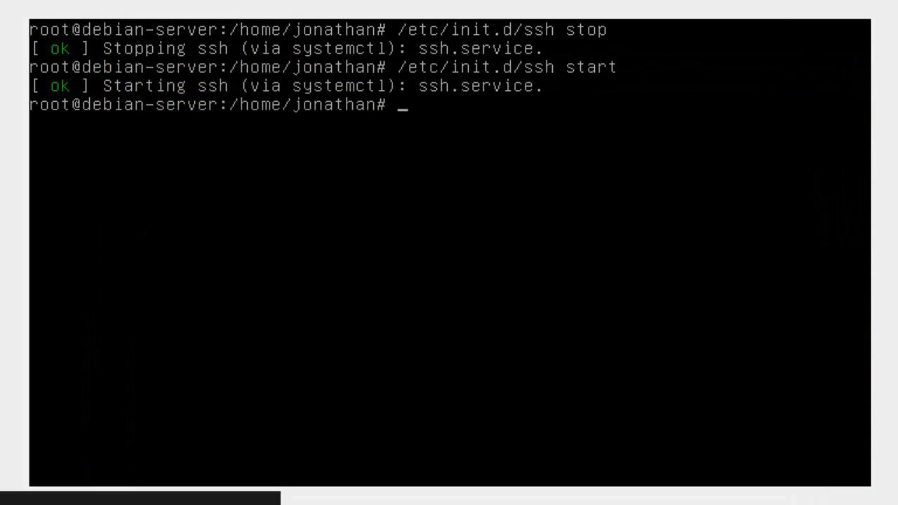
Open a new PuTTY session to 192.168.56.2 on port 503.
mouse_move(897, 7)
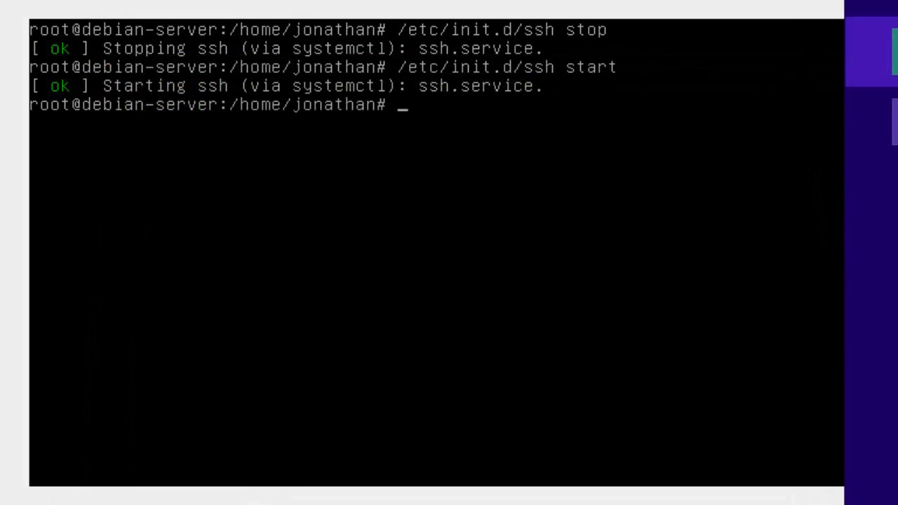
click(870, 51)
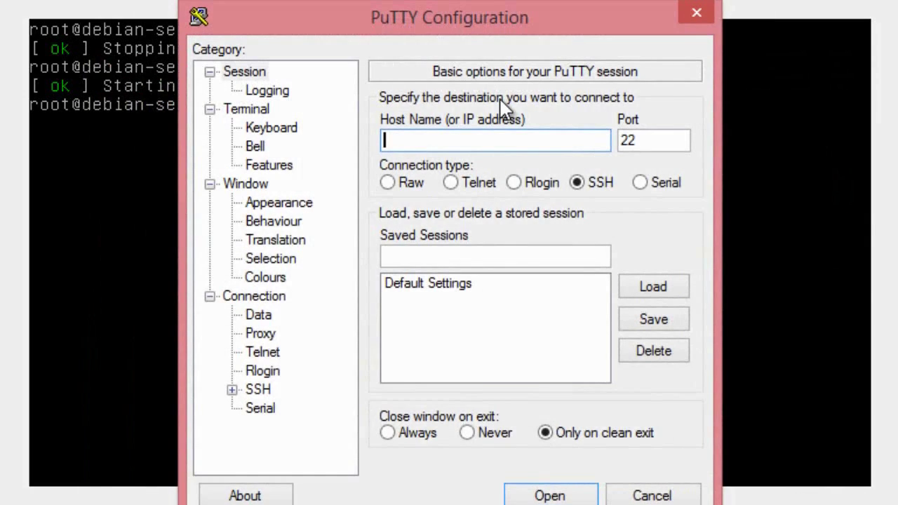
text(192.168.56.2)
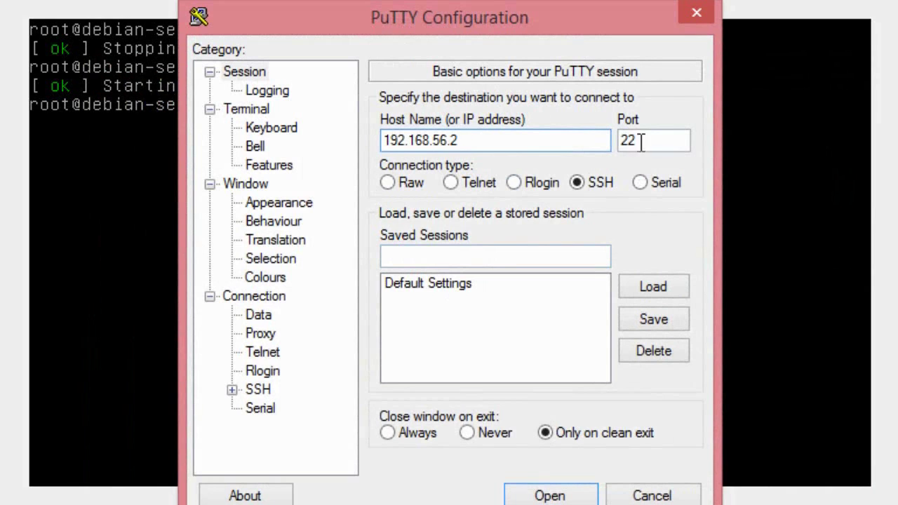
drag(642, 140, 603, 143)
text(503)
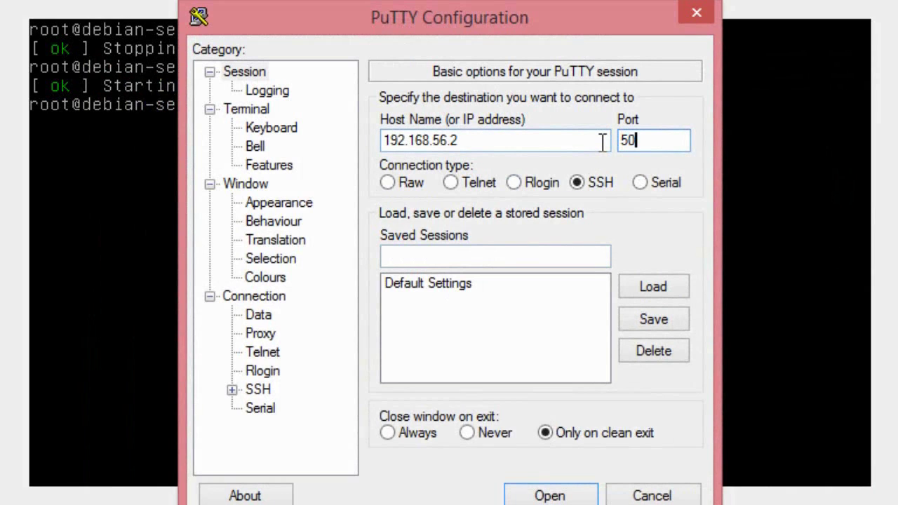
click(550, 495)
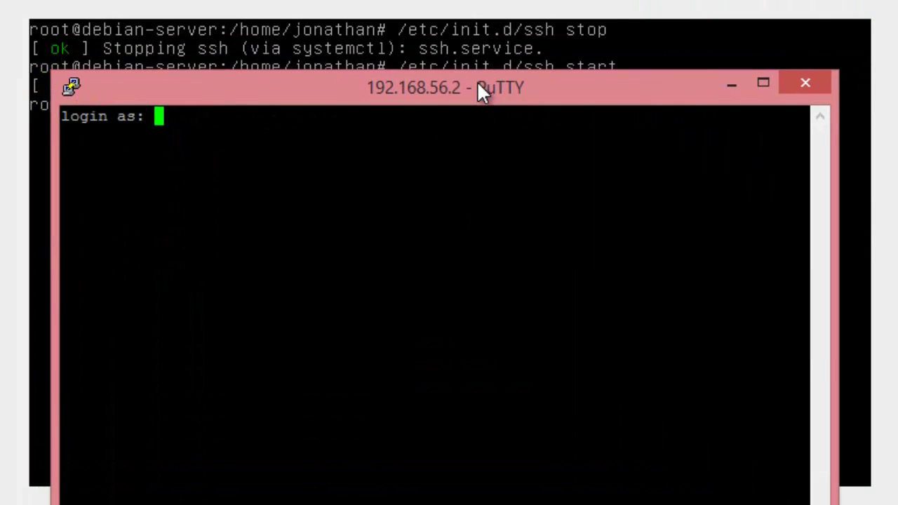
Enter the regular user's login name at the login prompt.
text(jona)
key(BackSpace)
key(BackSpace)
key(BackSpace)
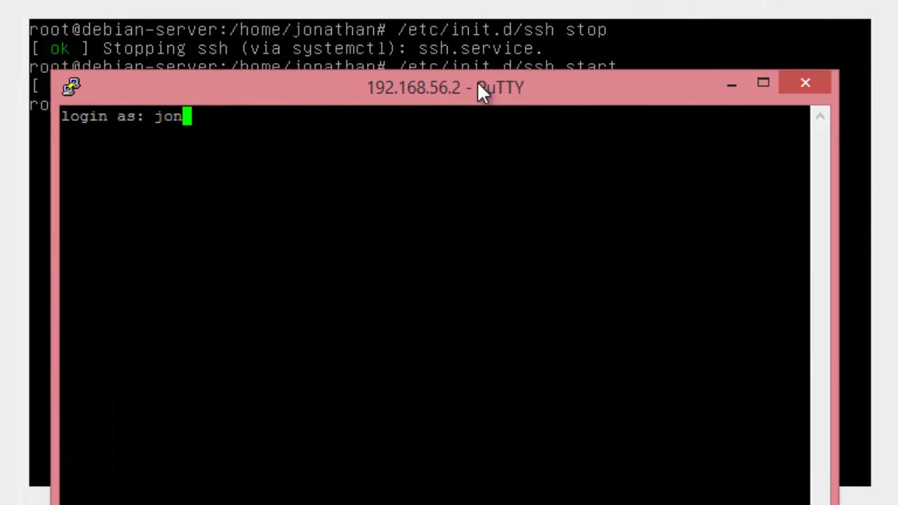
text(onathan)
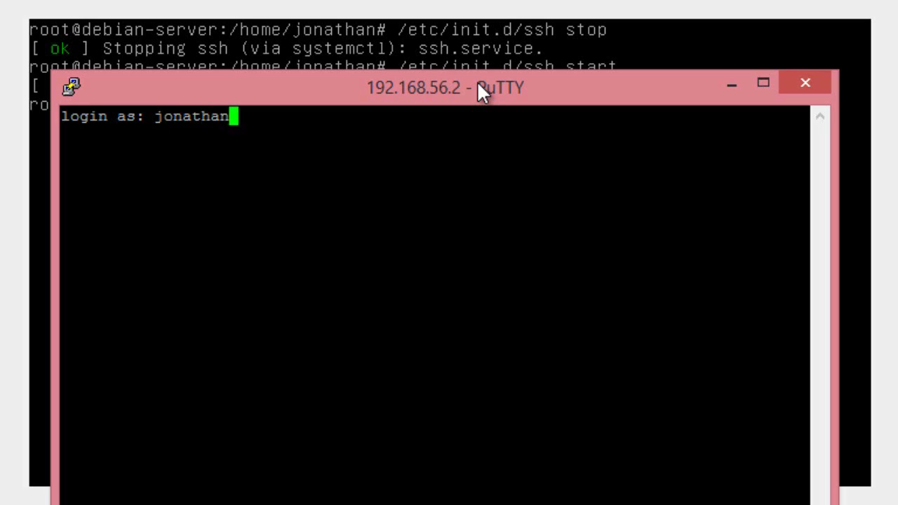
key(BackSpace)
key(BackSpace)
key(BackSpace)
key(BackSpace)
key(BackSpace)
key(BackSpace)
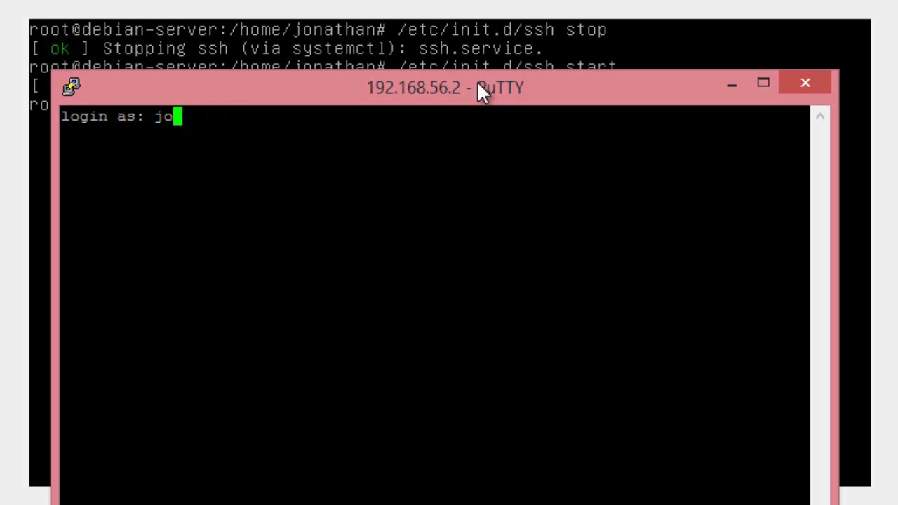
text(nathan)
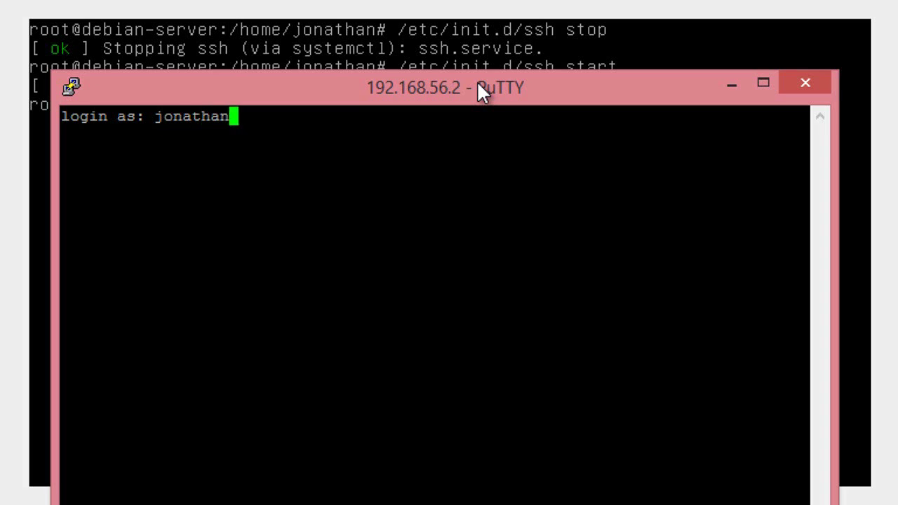
key(Return)
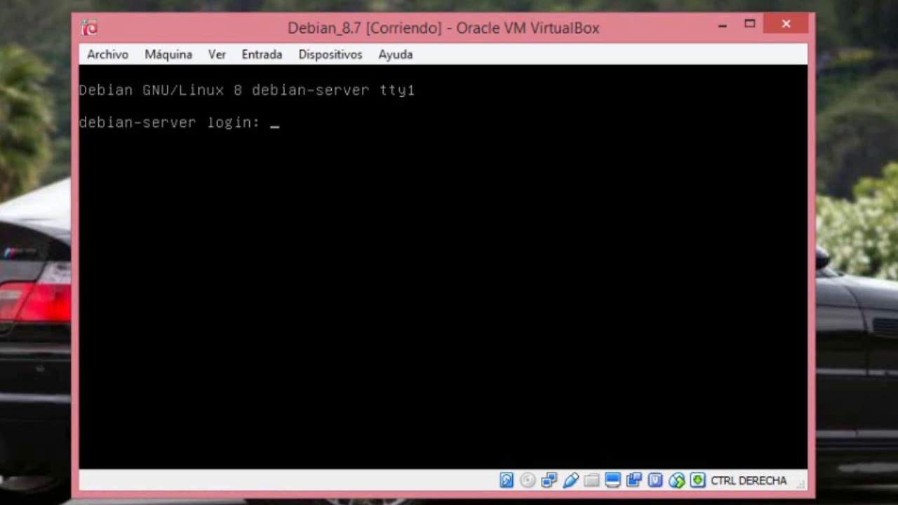
Log in with the regular user's name and password, then run su with the root password.
text(jonath)
text(an)
key(Return)
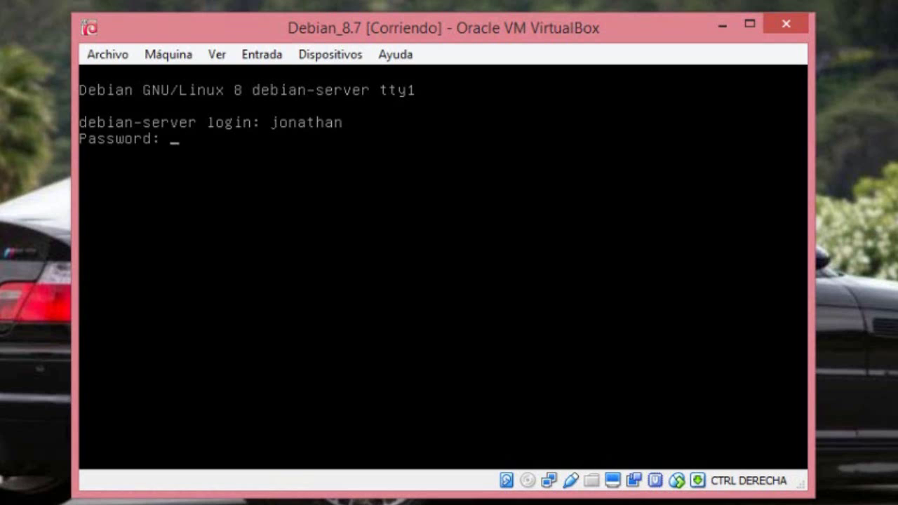
key(Return)
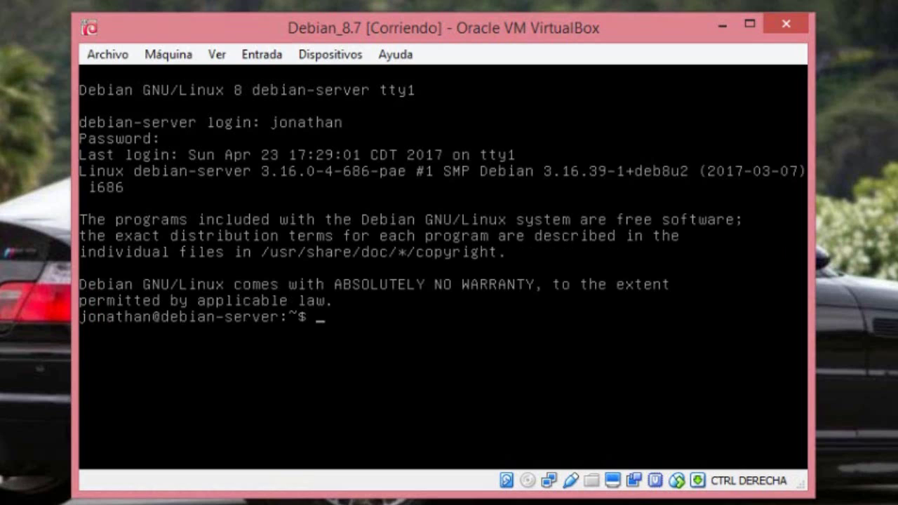
text(su)
key(Return)
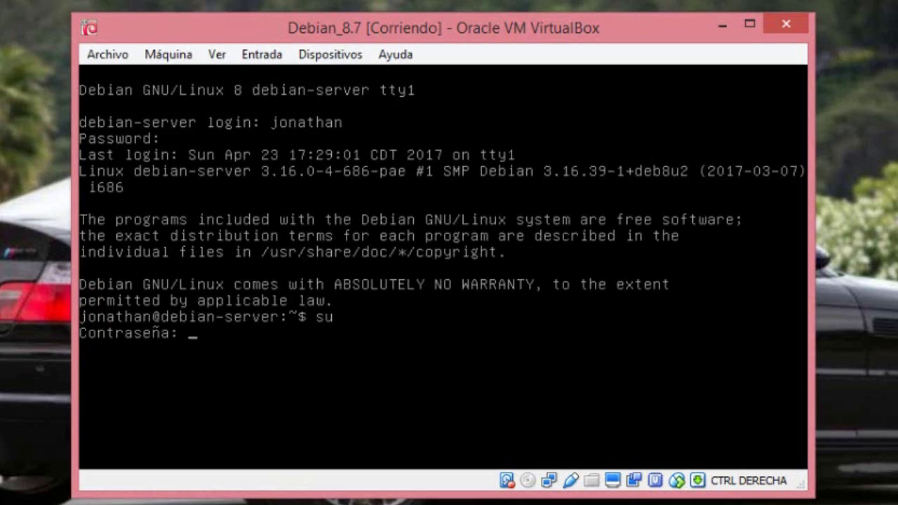
key(Return)
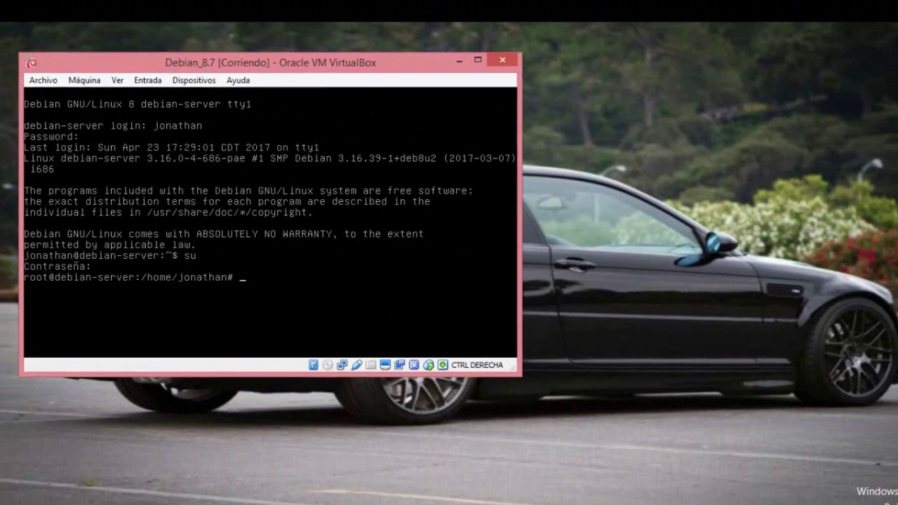
Launch WinSCP from system search and move its login window aside.
mouse_move(850, 98)
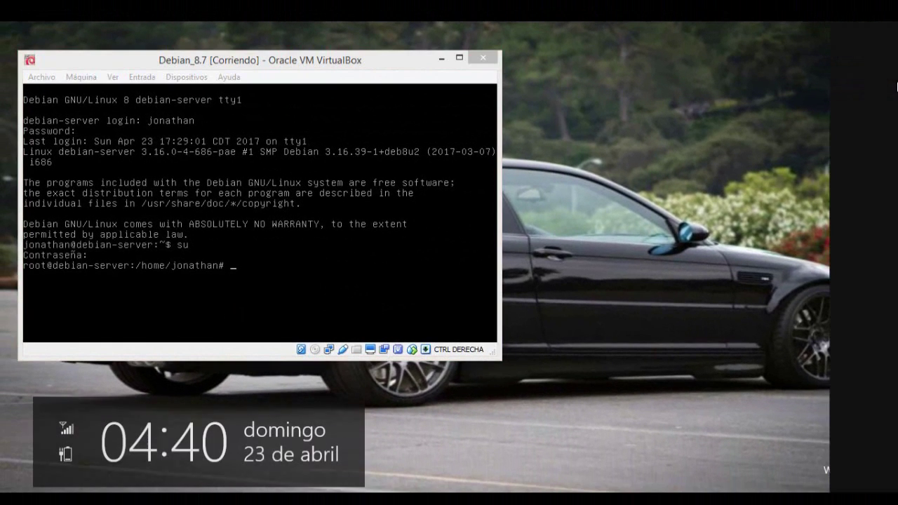
click(865, 140)
text(win)
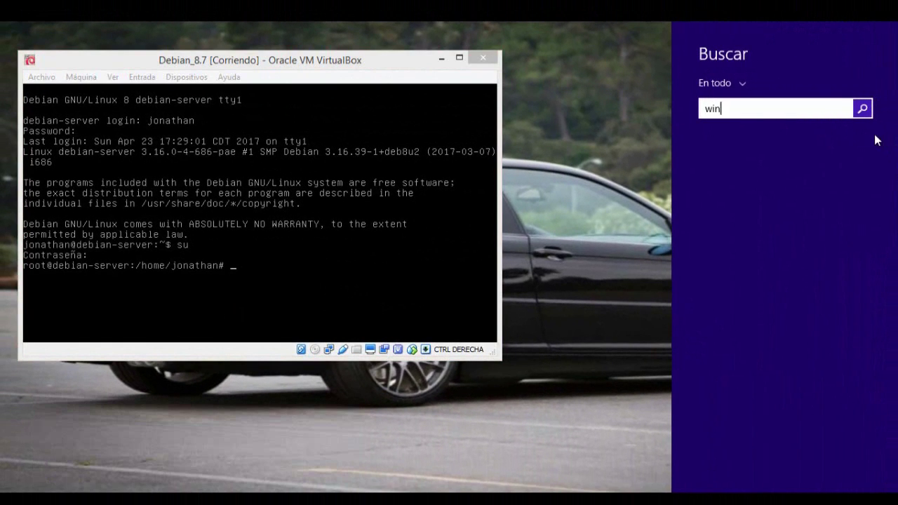
text(scp)
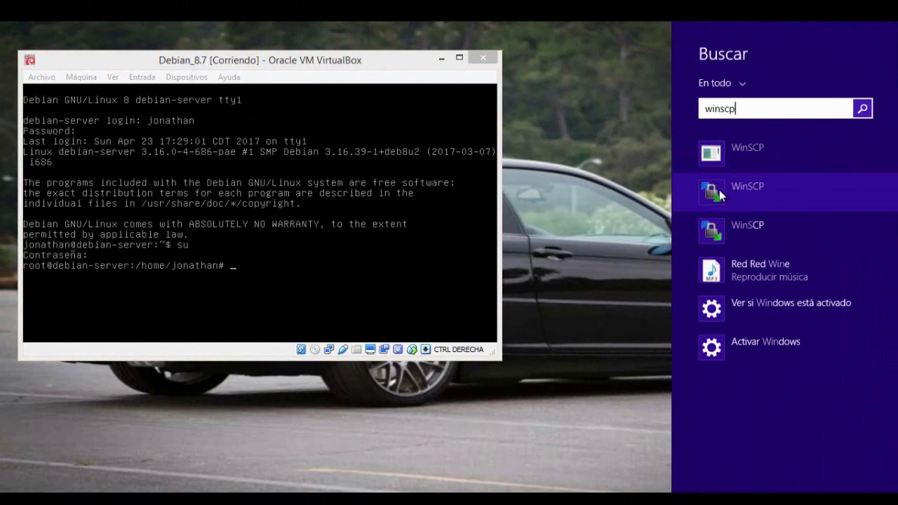
click(709, 192)
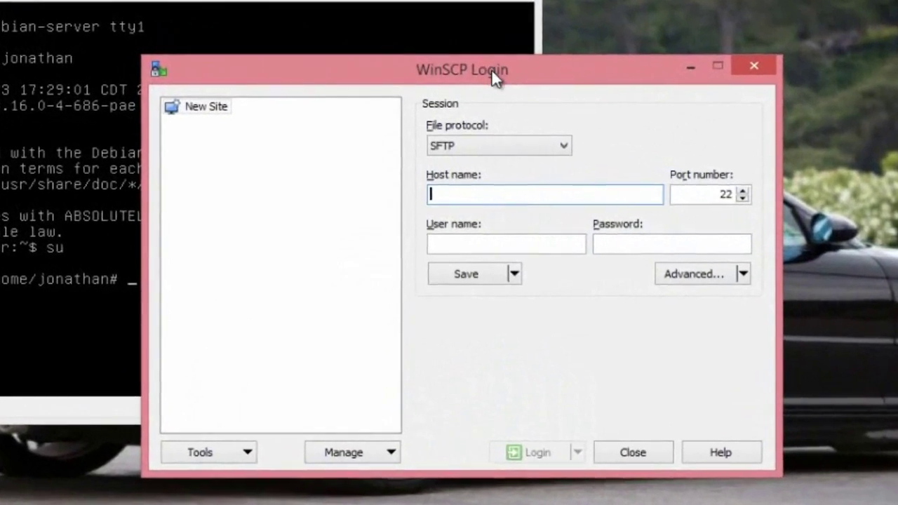
drag(492, 69, 664, 88)
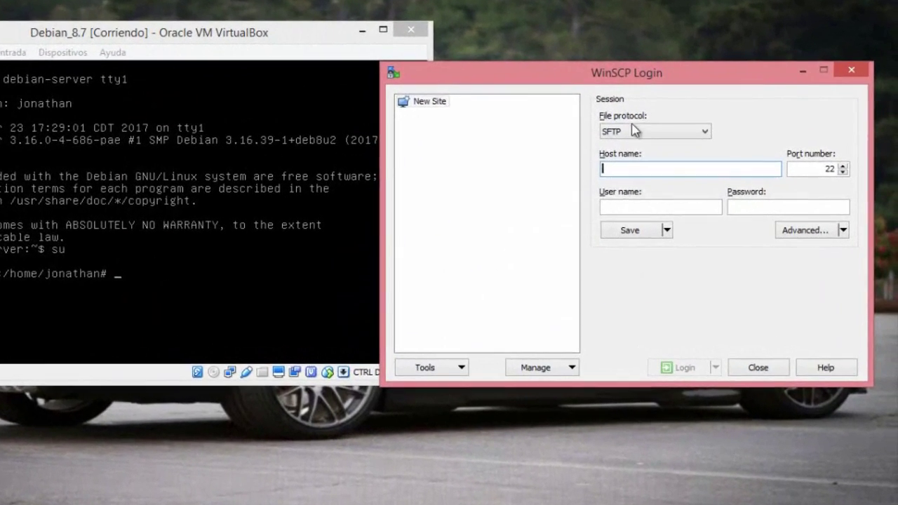
Set file protocol SCP, host 192.168.56.2, and port 503.
click(675, 147)
click(601, 149)
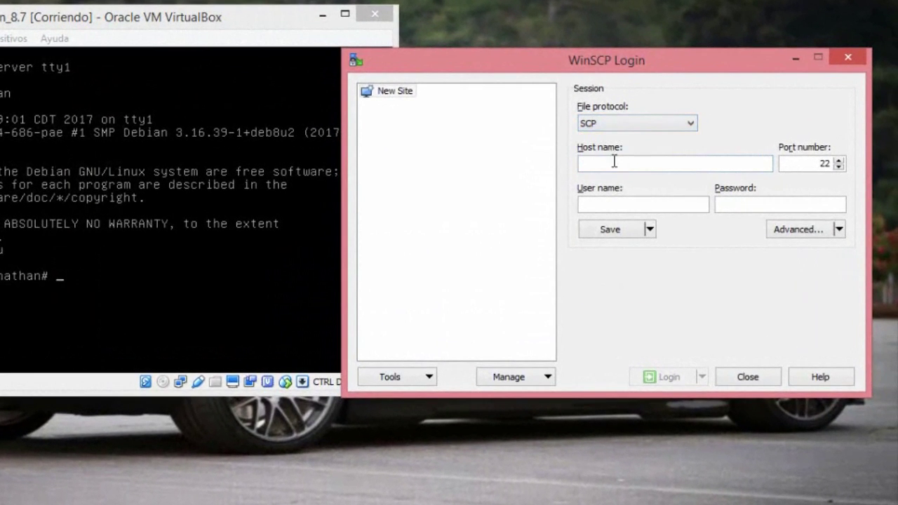
click(614, 162)
text(192.16)
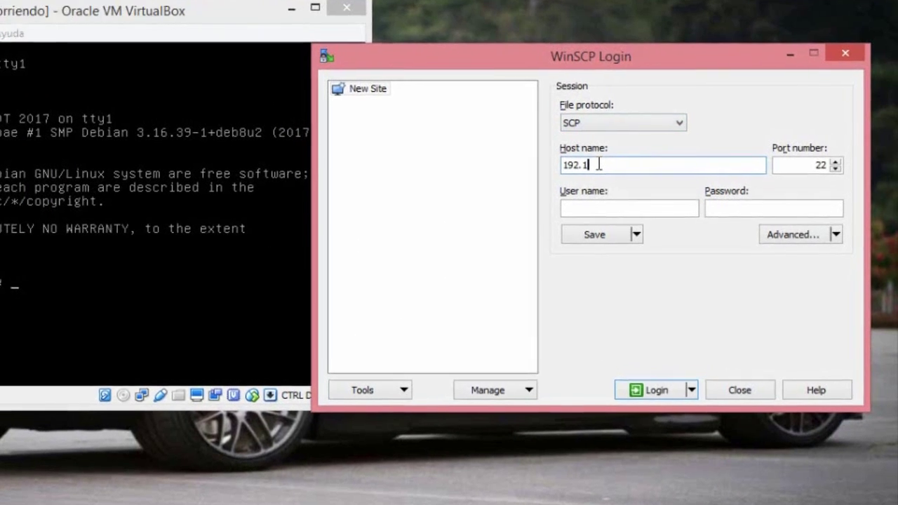
text(8)
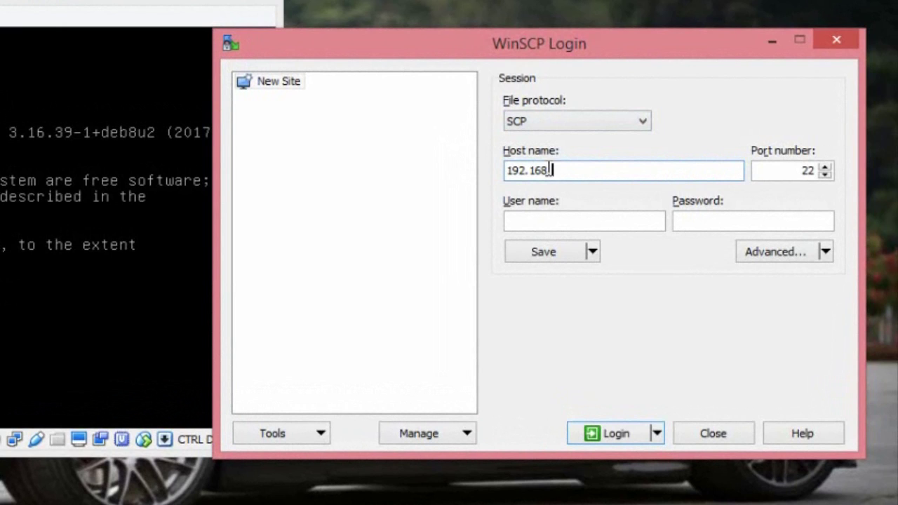
text(.56.2)
key(Tab)
text(503)
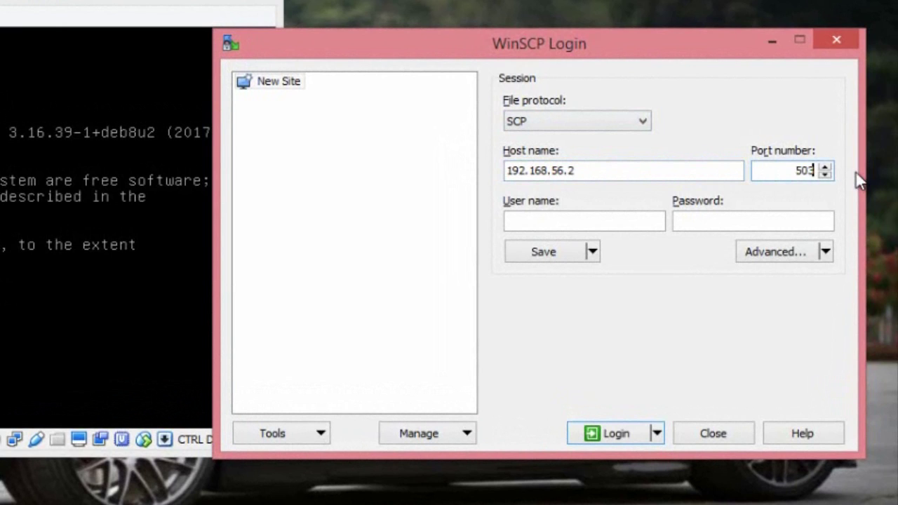
Enter the server user's name and password and log in.
click(517, 220)
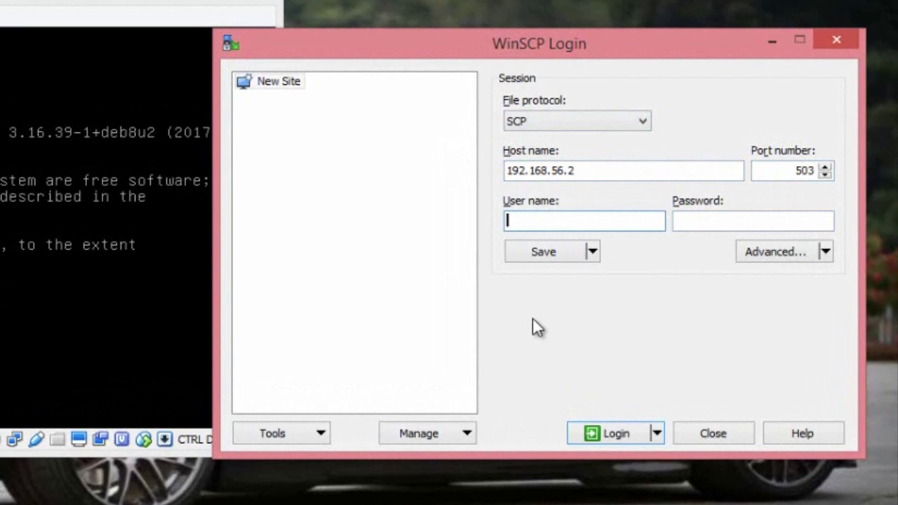
text(jonathan)
click(702, 221)
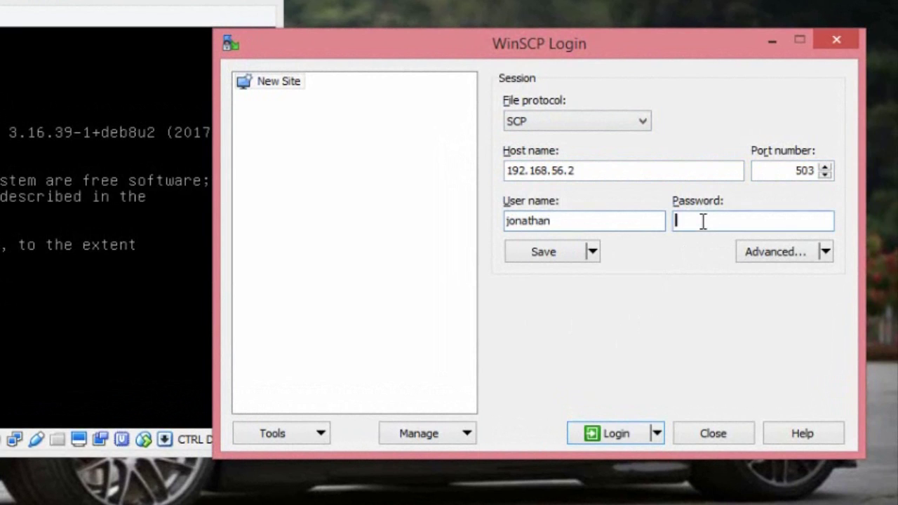
text(••••••••••)
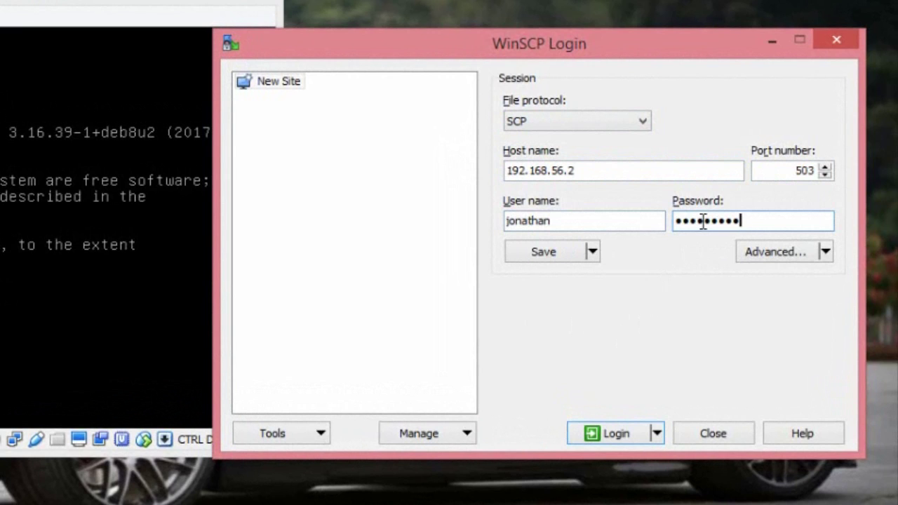
key(BackSpace)
key(BackSpace)
key(BackSpace)
key(BackSpace)
key(BackSpace)
key(BackSpace)
key(BackSpace)
key(BackSpace)
key(BackSpace)
key(BackSpace)
key(BackSpace)
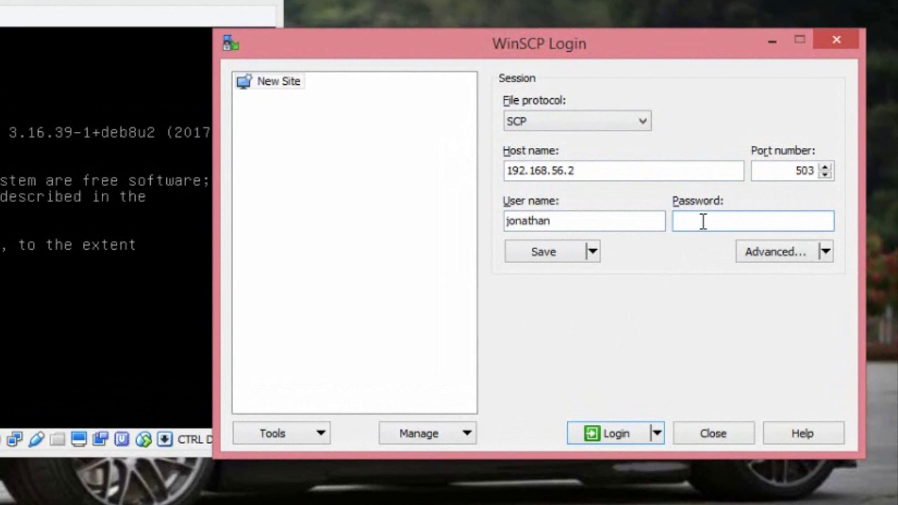
text(•••••••••••)
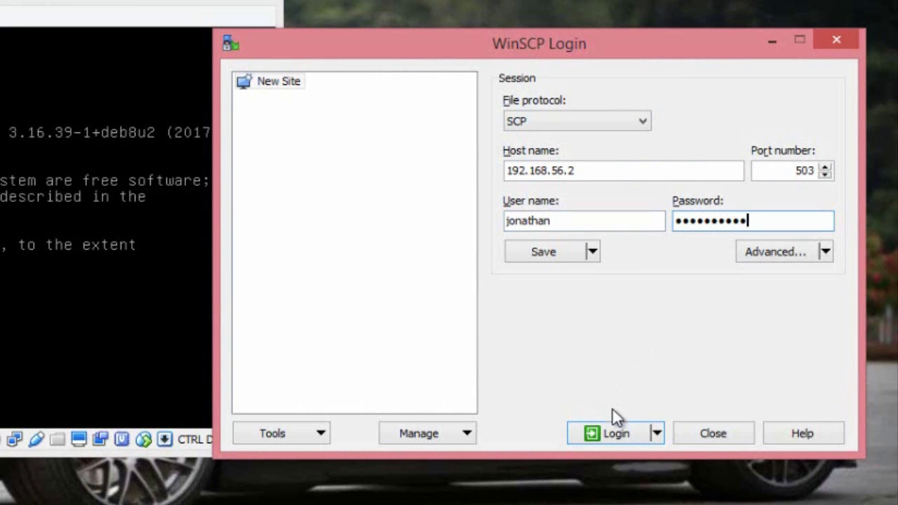
click(612, 431)
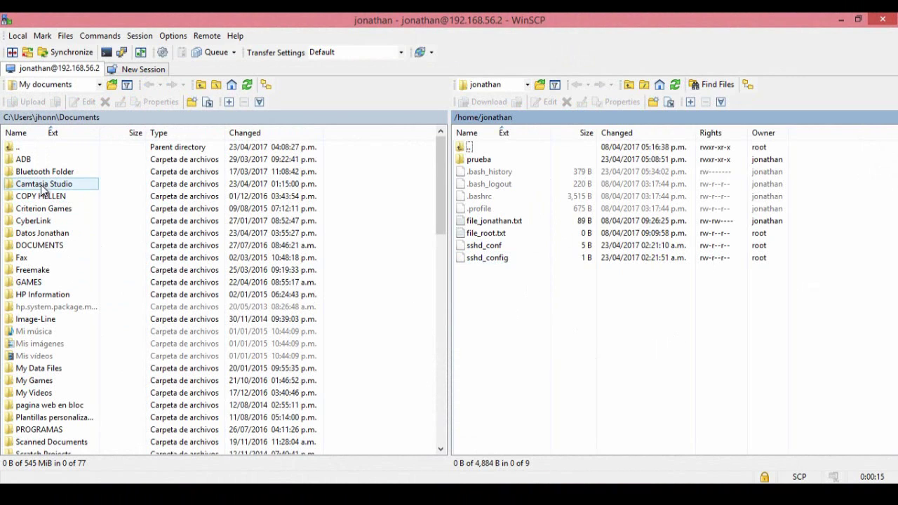
Browse the local Documents pane beside the remote home folder, then show the VirtualBox window previews.
drag(440, 193, 453, 150)
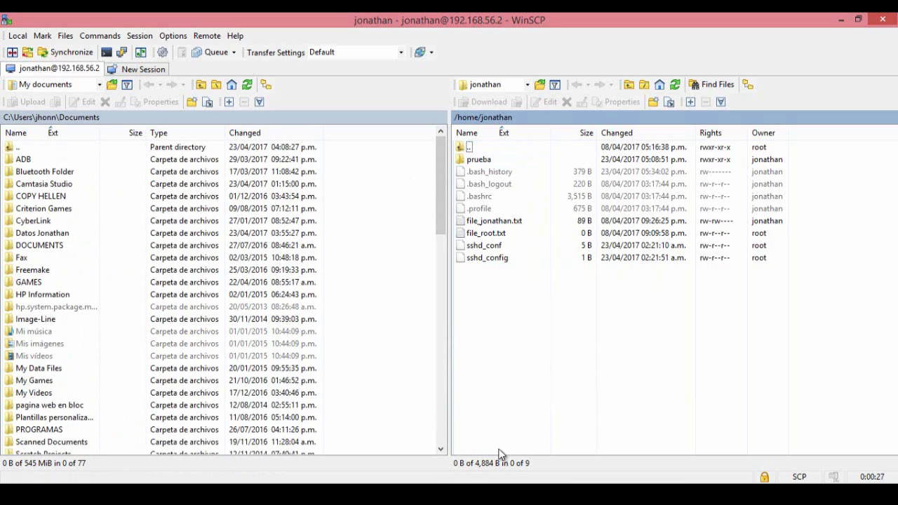
click(422, 495)
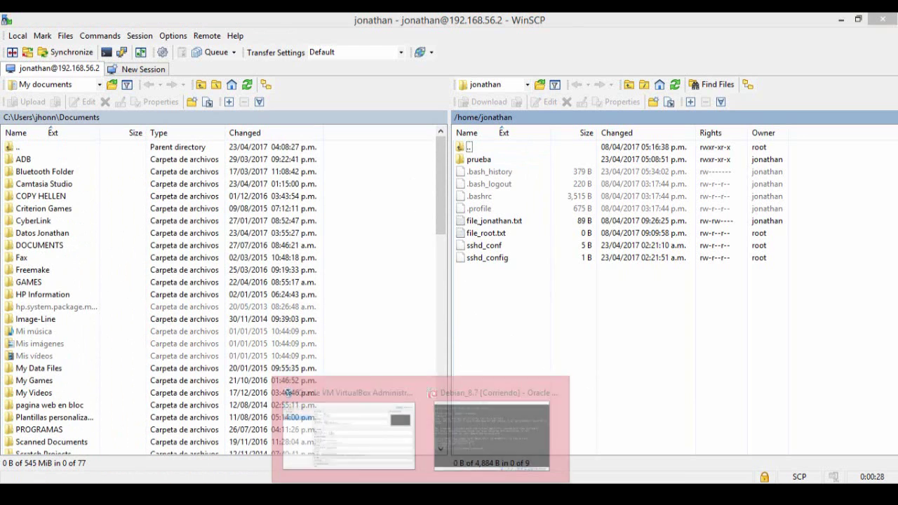
Bring the Debian VM console forward and list the home folder's contents.
click(484, 427)
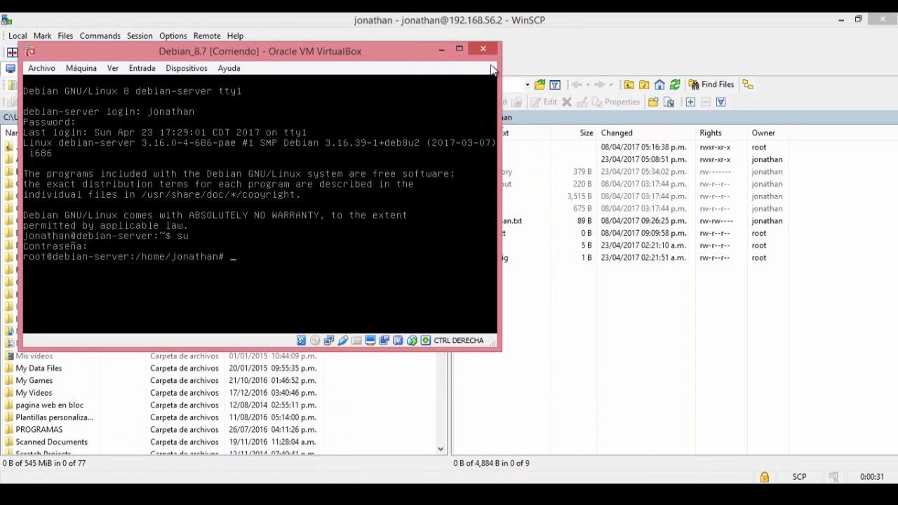
drag(400, 52, 551, 82)
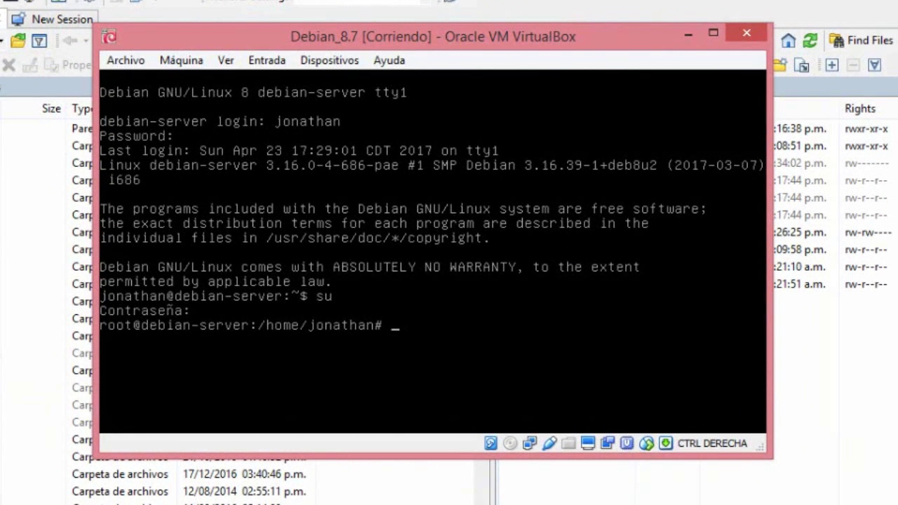
text(ls)
key(Return)
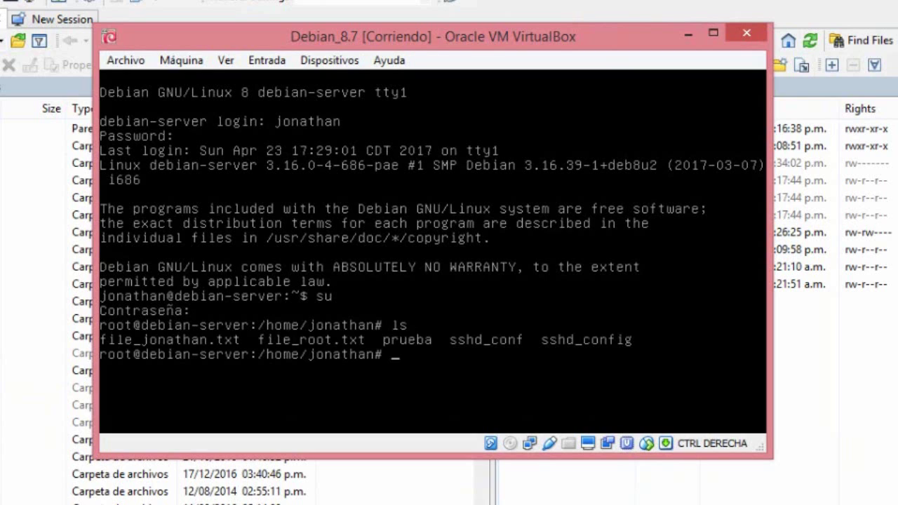
Enter prueba and confirm it holds only 'documento de prueba 1.txt'.
text(cd prueba)
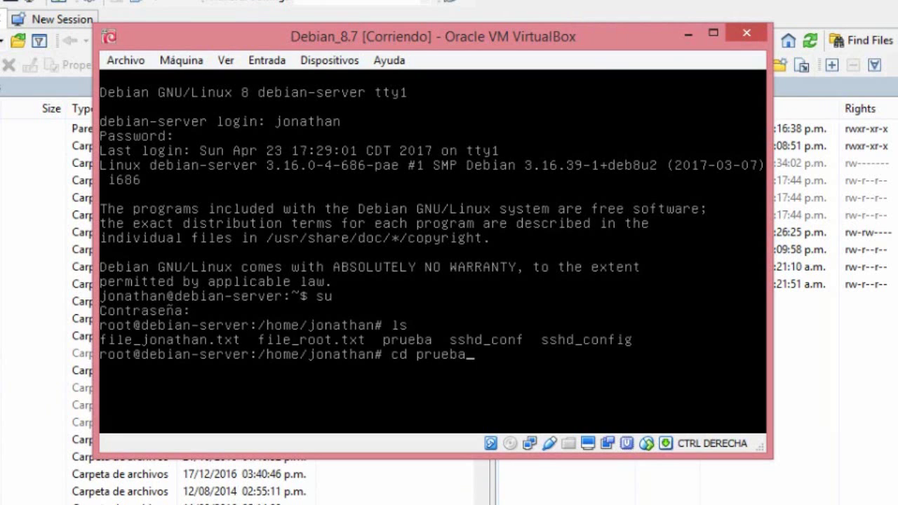
key(Return)
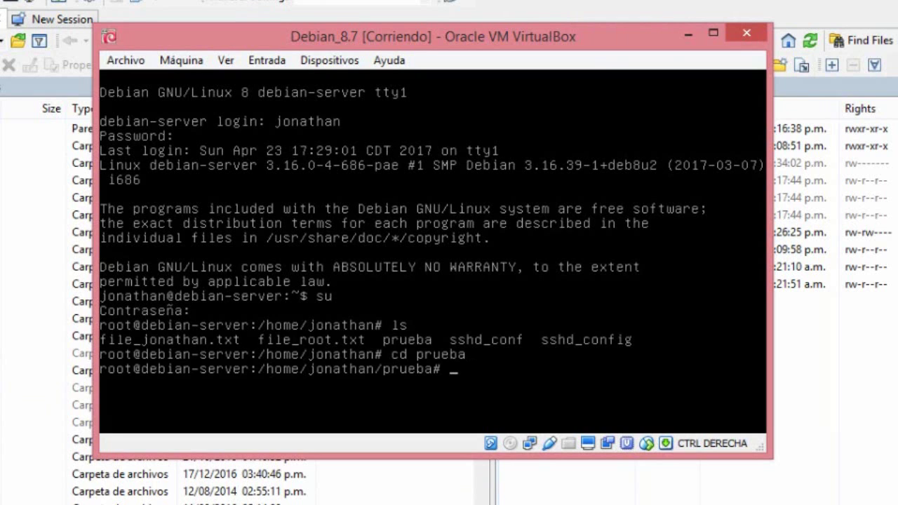
text(ls)
key(Return)
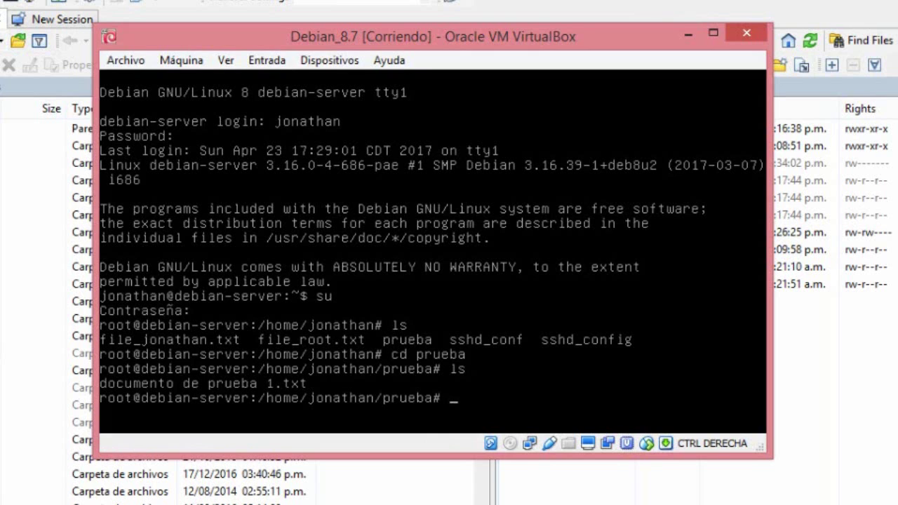
key(alt+Tab)
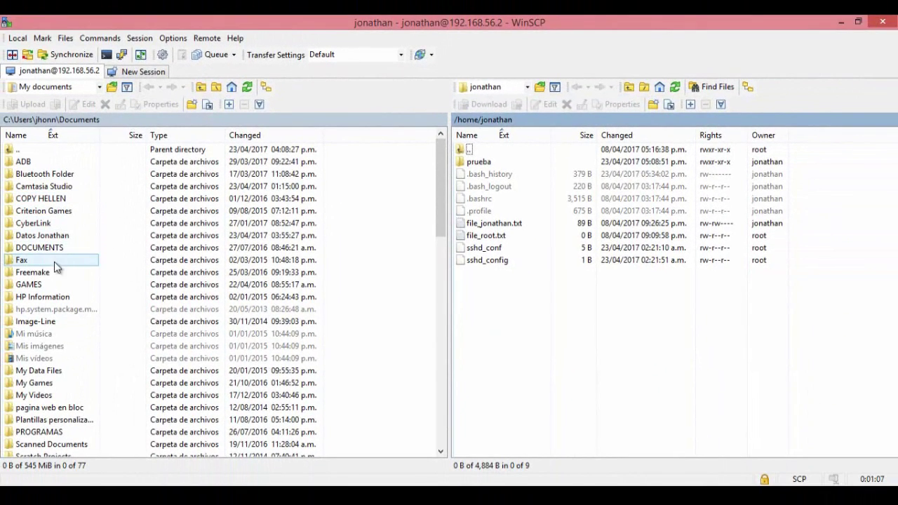
Drag the 218 B personal-data text file from the local data folder into remote /home/jonathan/prueba.
double_click(40, 235)
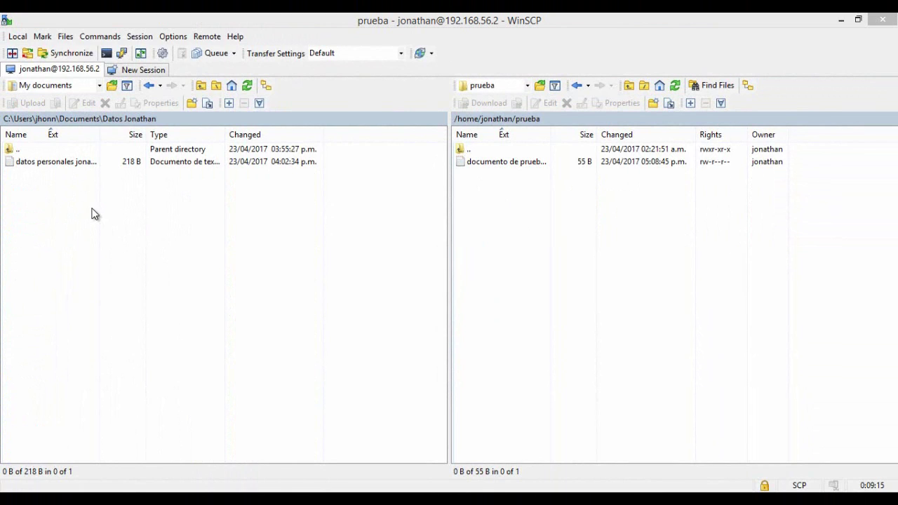
drag(35, 167, 515, 236)
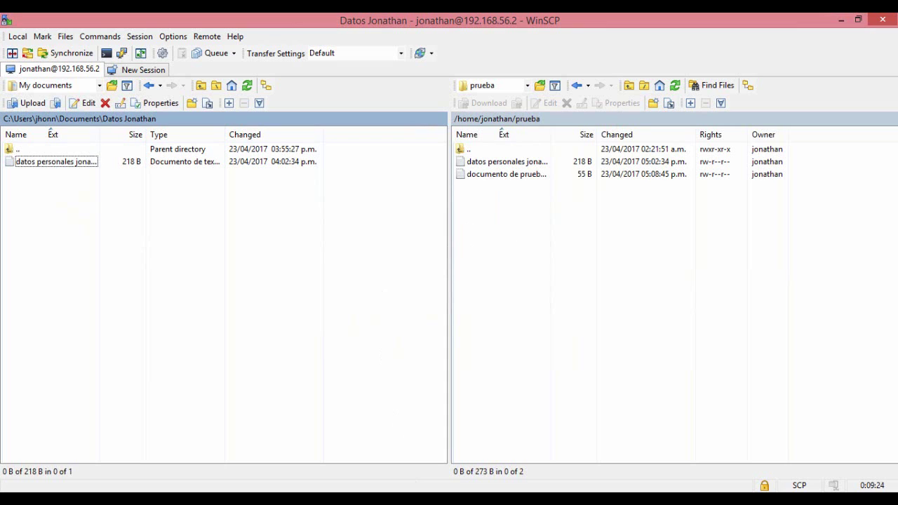
click(513, 484)
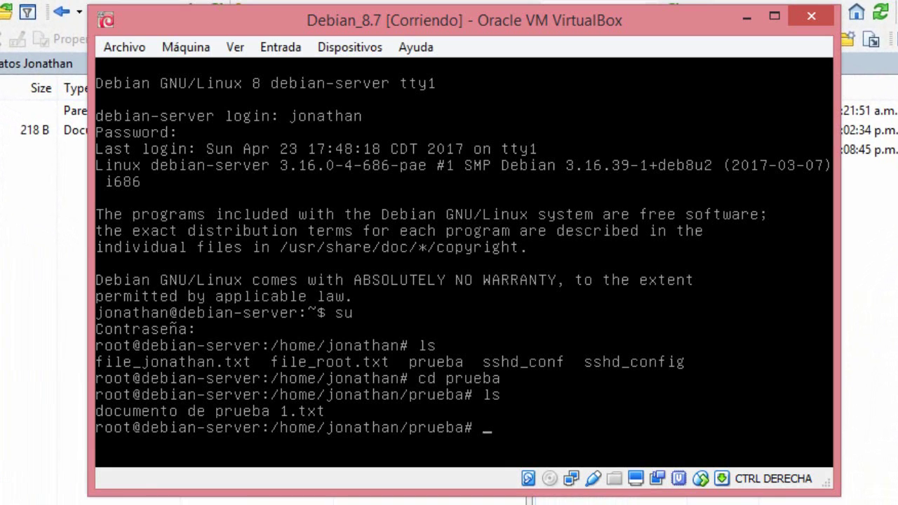
List prueba to verify the personal-data file now sits beside 'documento de prueba 1.txt'.
text(ls)
key(Return)
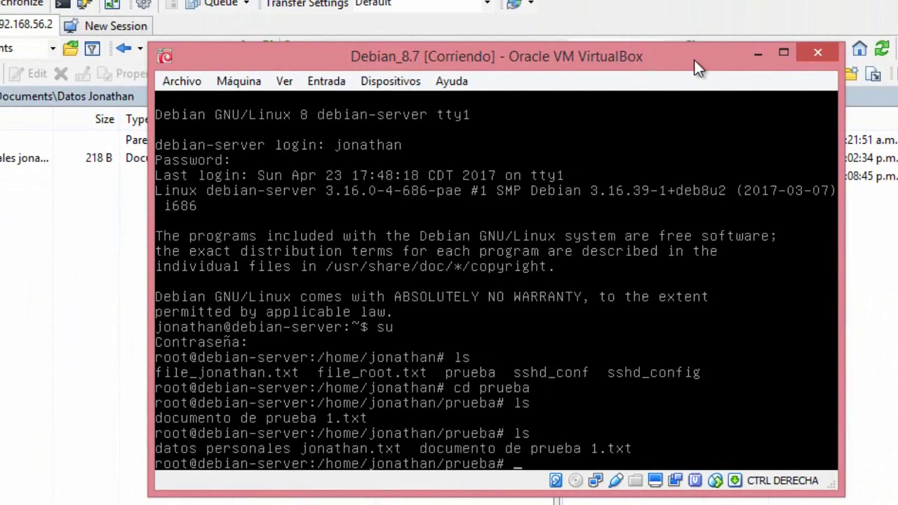
drag(675, 20, 513, 80)
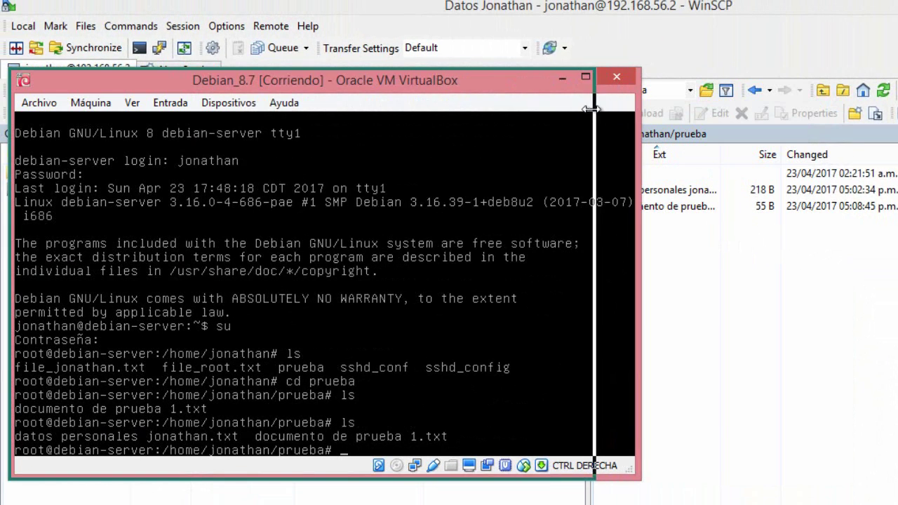
drag(640, 106, 594, 106)
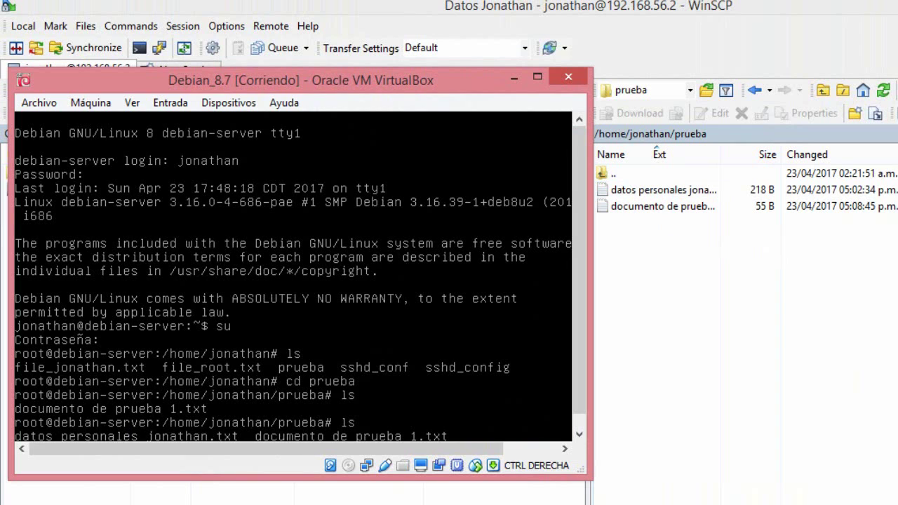
click(682, 346)
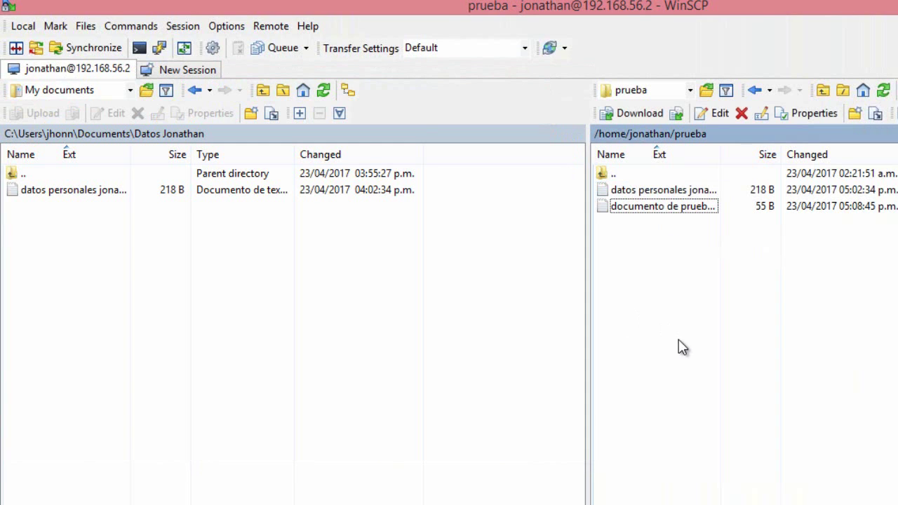